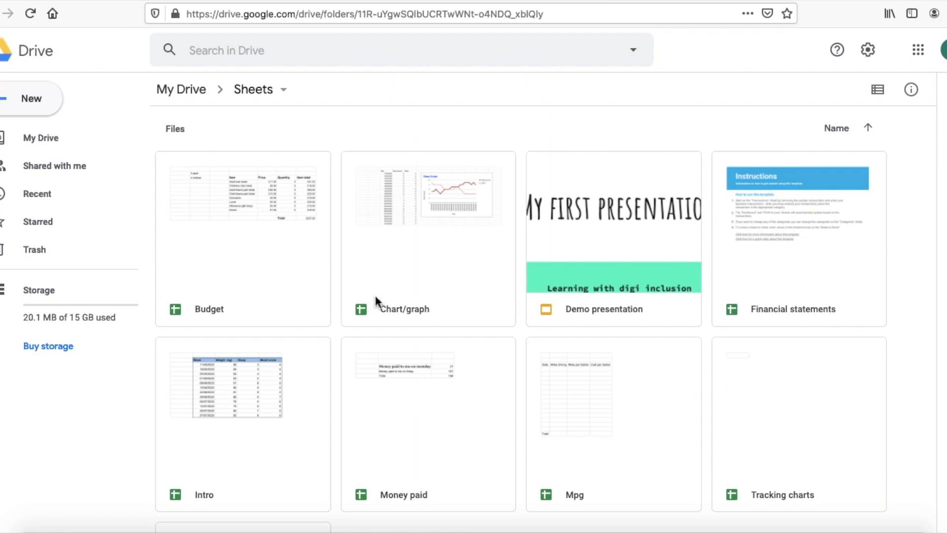
# Step: Create a new blank Google Sheets spreadsheet from the New menu in Drive's Sheets folder
pyautogui.click(23, 102)
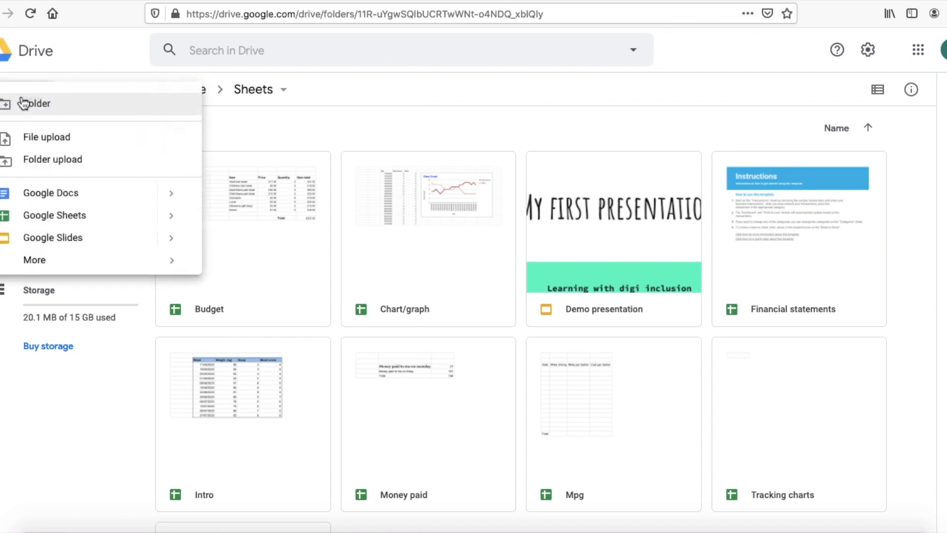
pyautogui.click(54, 217)
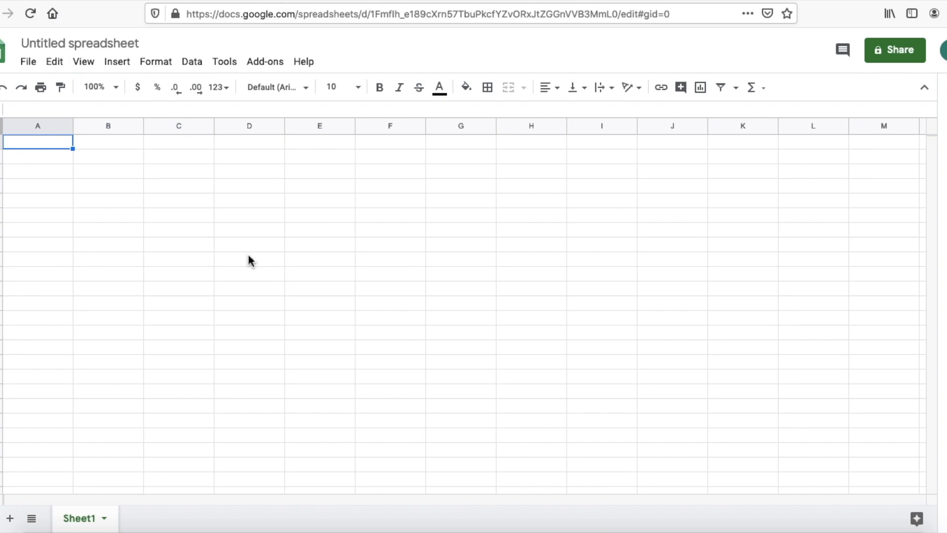
# Step: Change the title from 'Untitled spreadsheet' to 'Basic charts', fixing a typo along the way
pyautogui.click(116, 161)
pyautogui.click(109, 176)
pyautogui.click(109, 159)
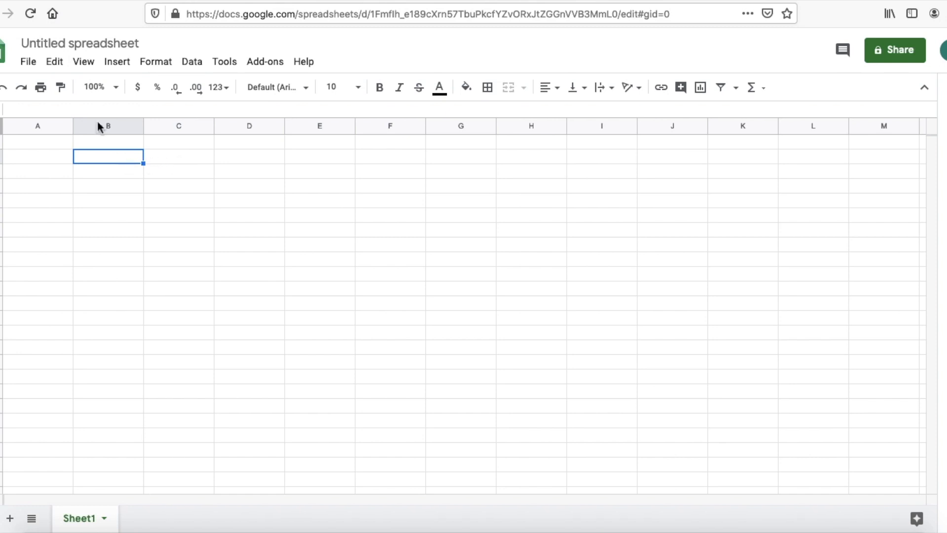
pyautogui.click(71, 43)
pyautogui.press('BackSpace')
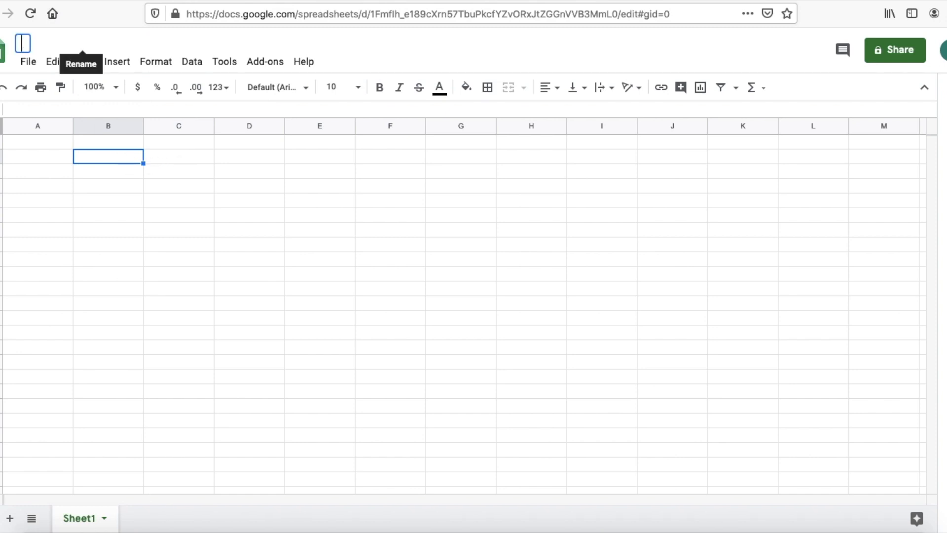
pyautogui.write('Basic cvt')
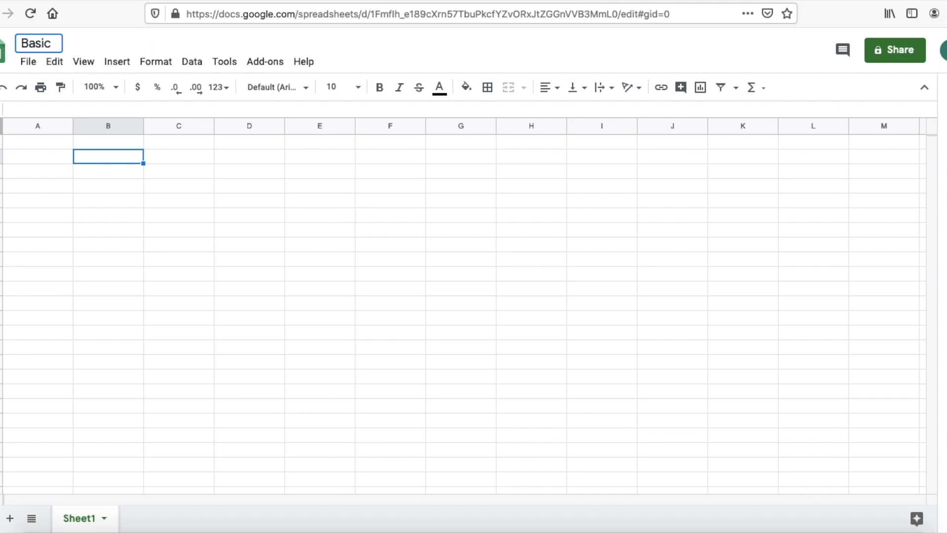
pyautogui.press('BackSpace')
pyautogui.press('BackSpace')
pyautogui.write('harts')
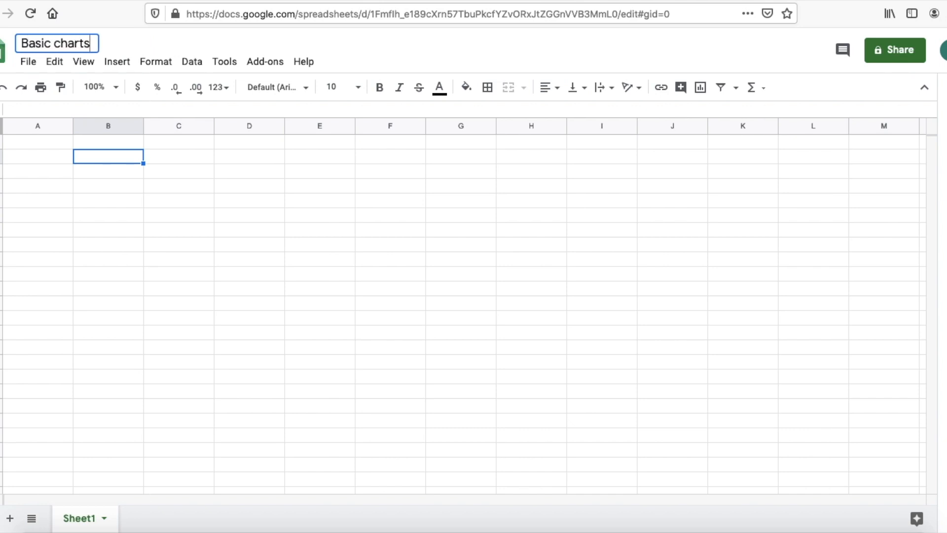
pyautogui.click(97, 206)
pyautogui.click(123, 161)
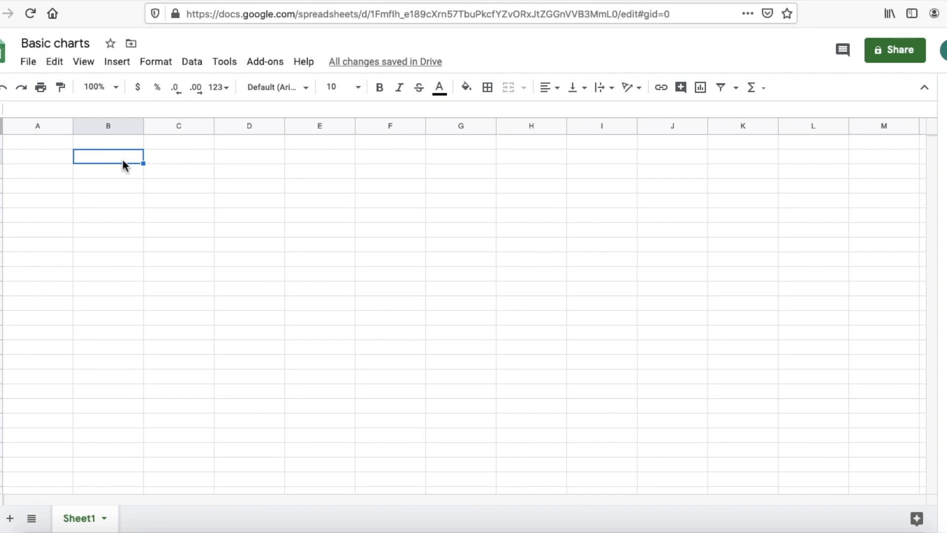
# Step: Enter the heading 'Date' in C2 and 'Sleep (hrs)' in D2
pyautogui.click(165, 156)
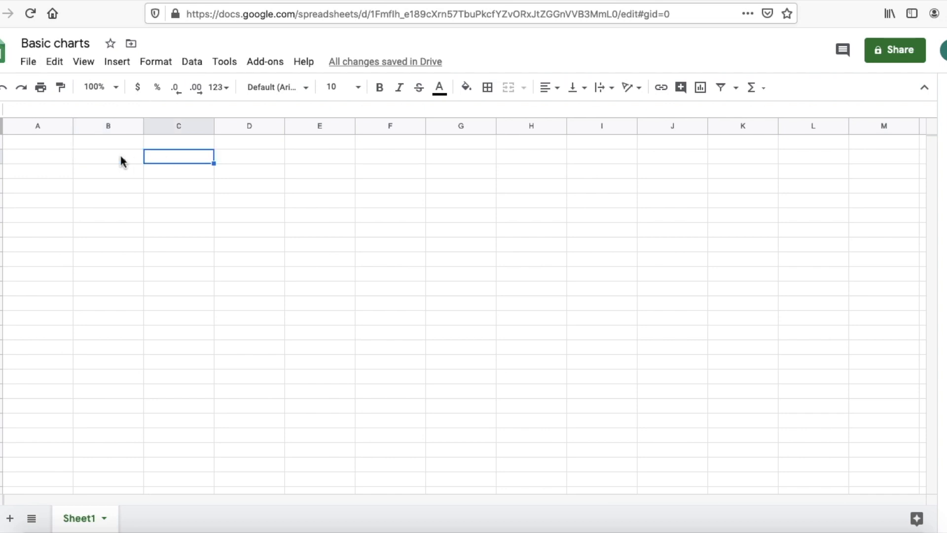
pyautogui.click(121, 156)
pyautogui.click(172, 160)
pyautogui.write('Date')
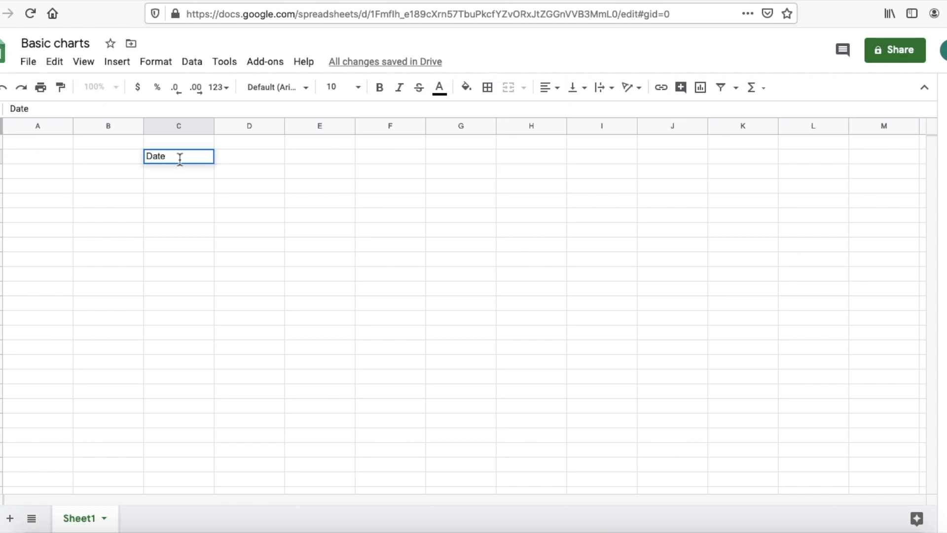
pyautogui.click(247, 158)
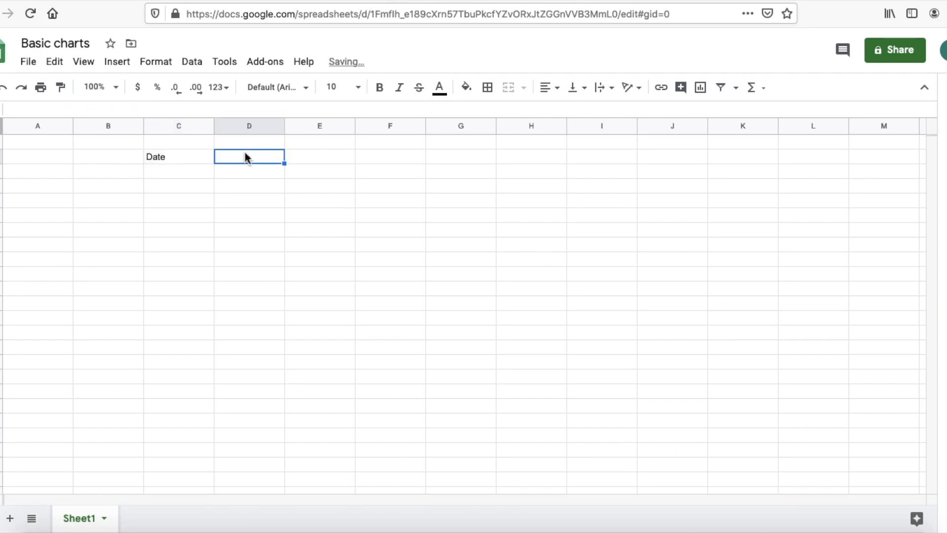
pyautogui.write('Slee')
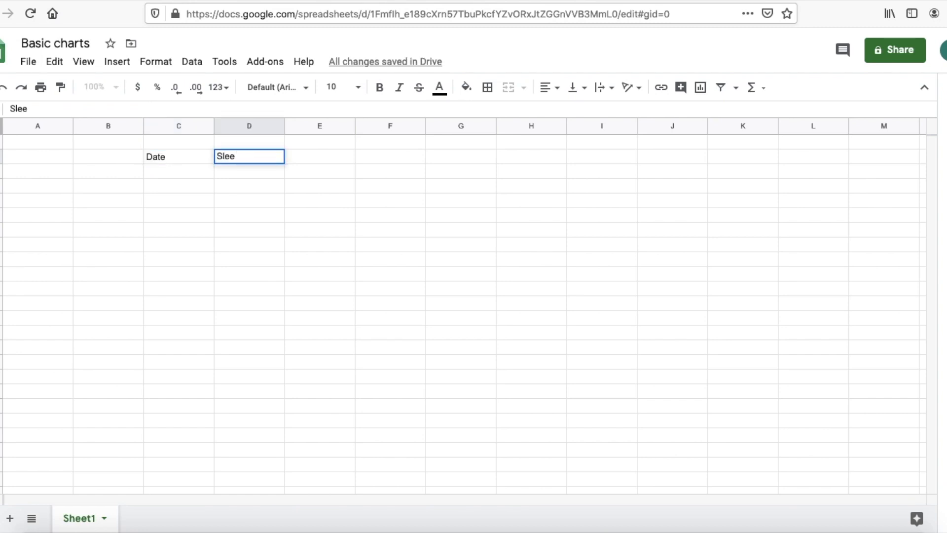
pyautogui.write('p (hrs)')
pyautogui.click(168, 176)
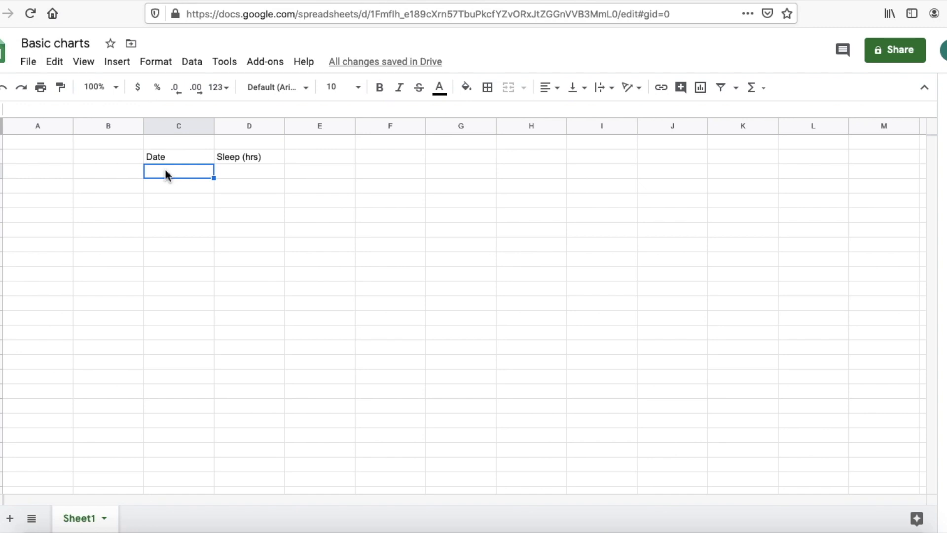
pyautogui.click(28, 62)
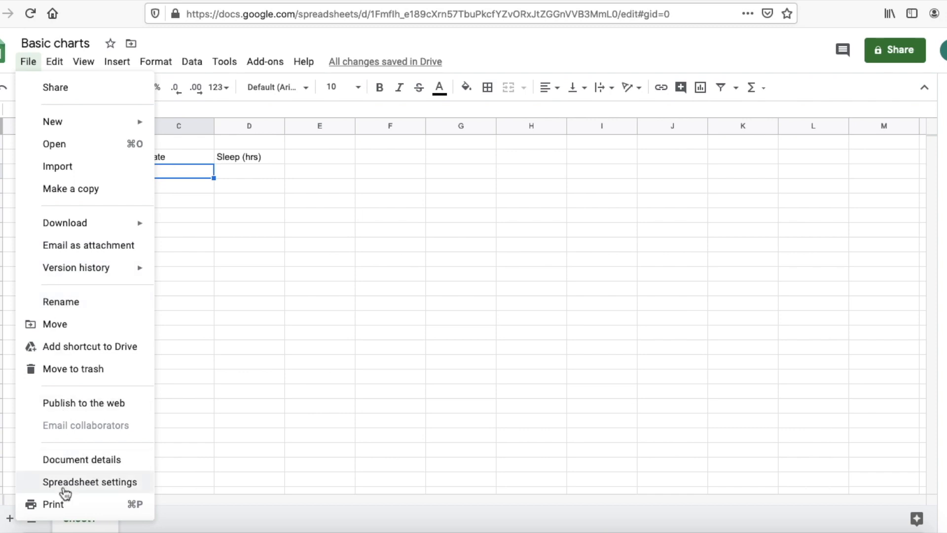
# Step: Set the Locale to United Kingdom in Spreadsheet settings and save
pyautogui.click(68, 483)
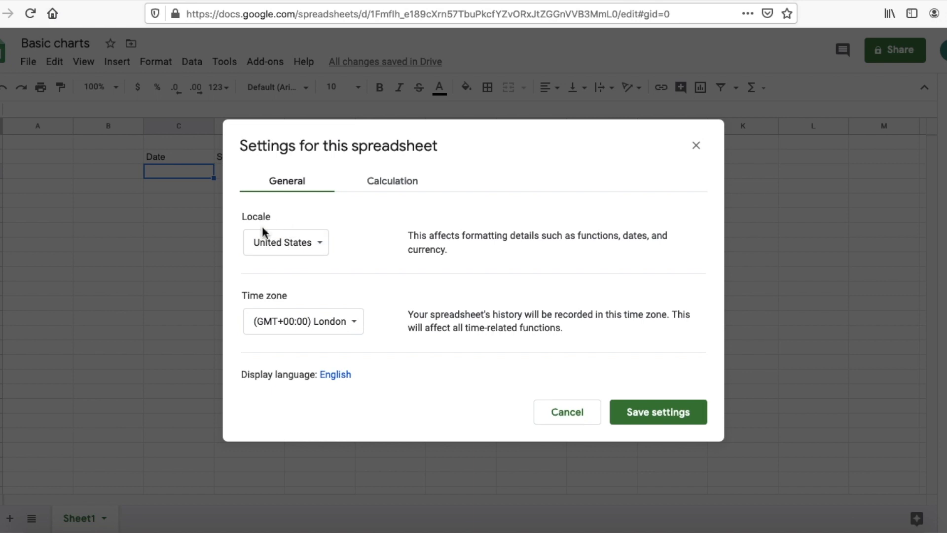
pyautogui.click(311, 247)
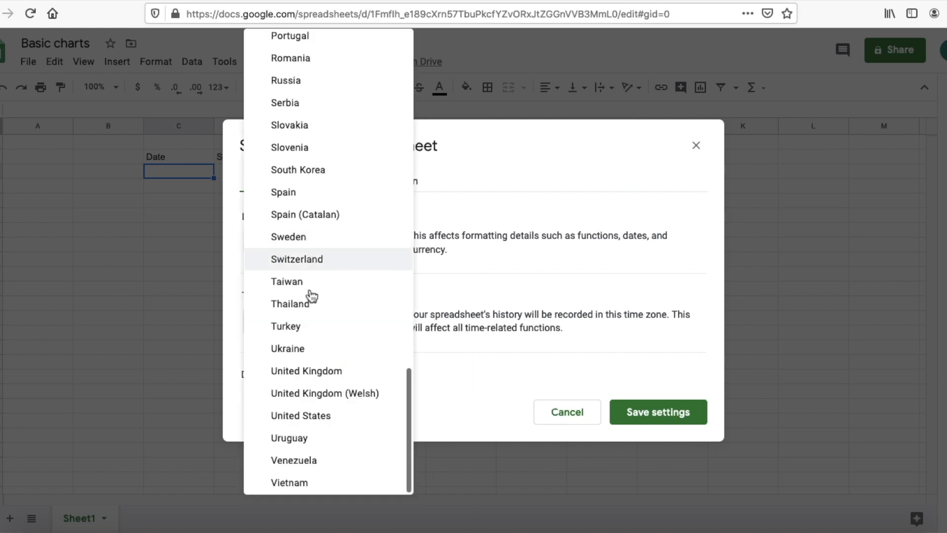
pyautogui.click(324, 376)
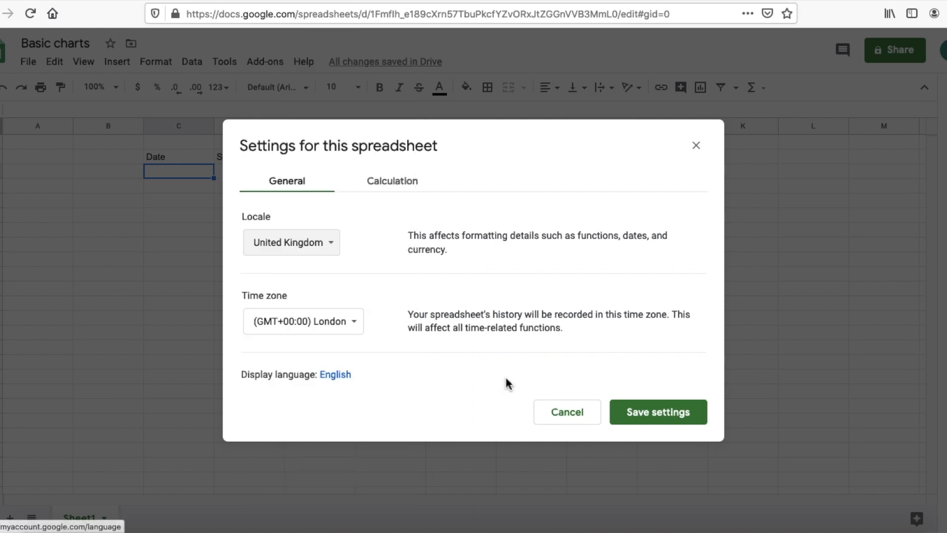
pyautogui.click(638, 414)
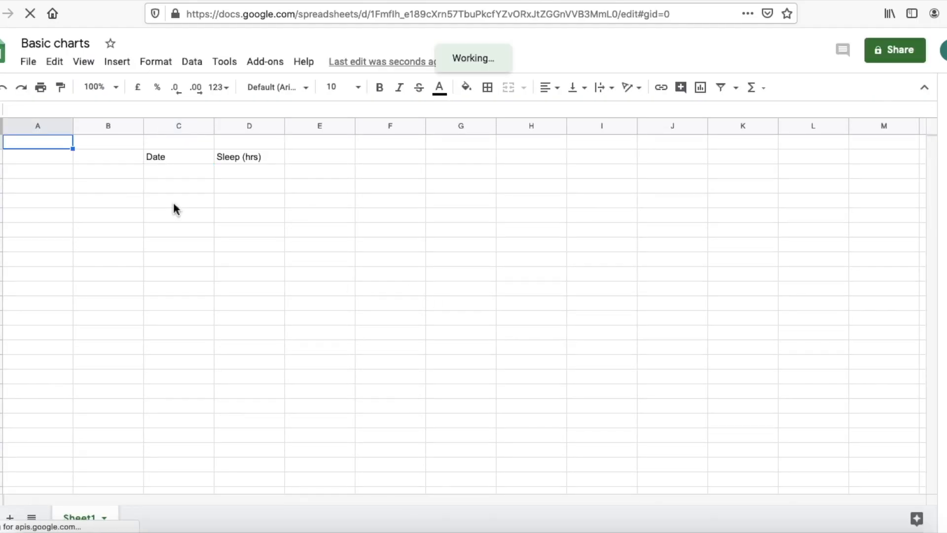
pyautogui.click(159, 163)
pyautogui.click(159, 170)
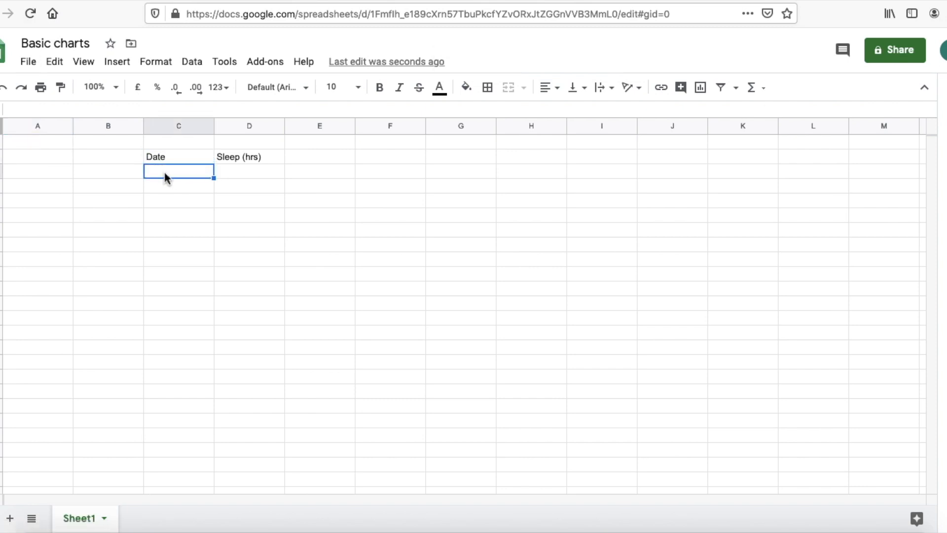
# Step: Enter the dates 11/05/2020, 12/05/2020 and 13/05/2020 in C3:C5
pyautogui.doubleClick(165, 175)
pyautogui.write('11/05')
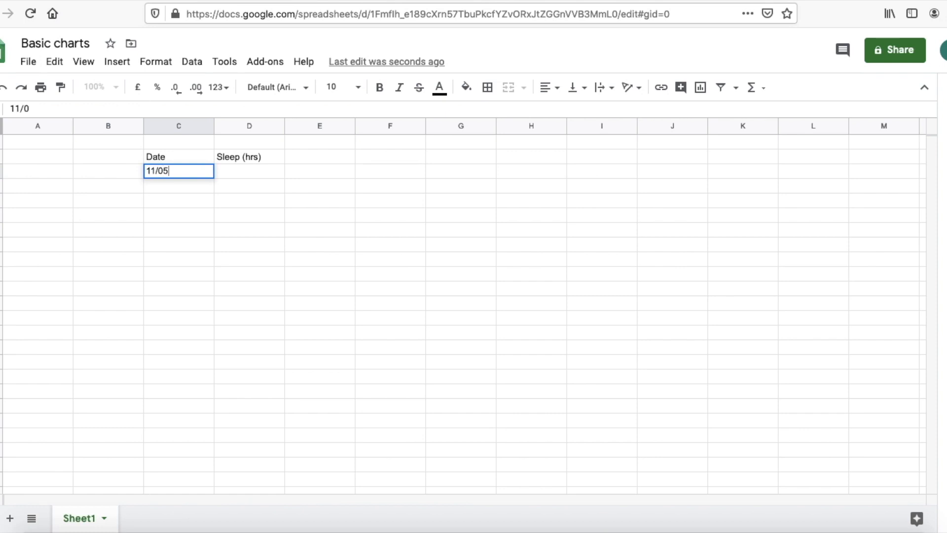
pyautogui.write('/2020')
pyautogui.click(176, 181)
pyautogui.write('12')
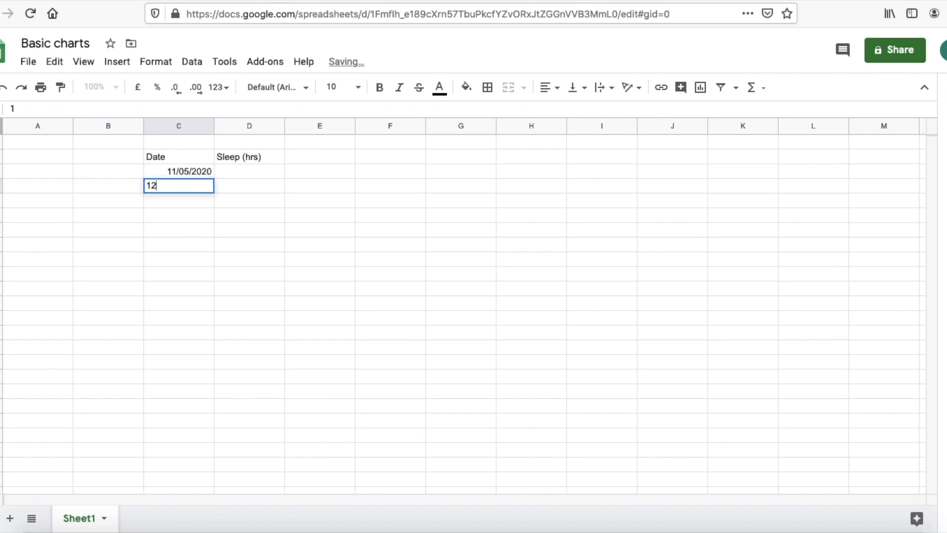
pyautogui.write('/05/2020')
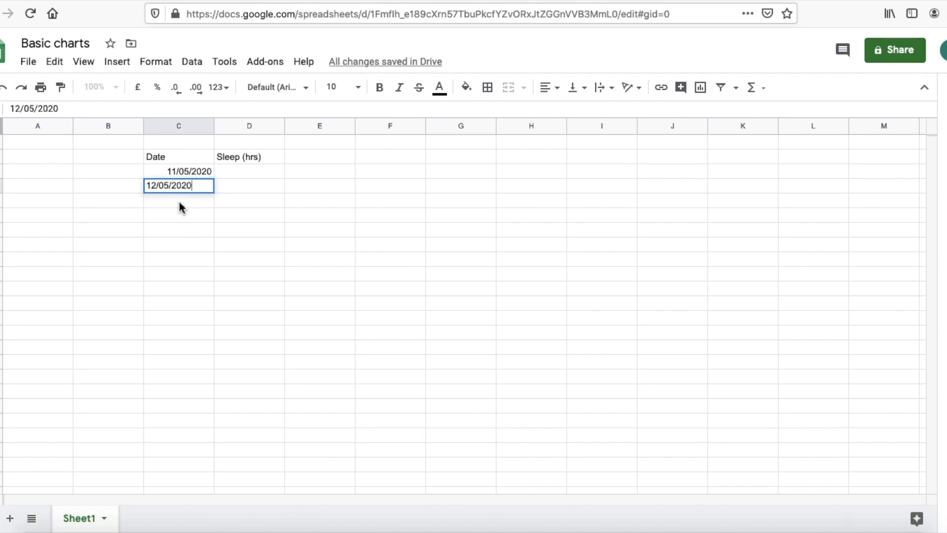
pyautogui.press('Return')
pyautogui.write('13/')
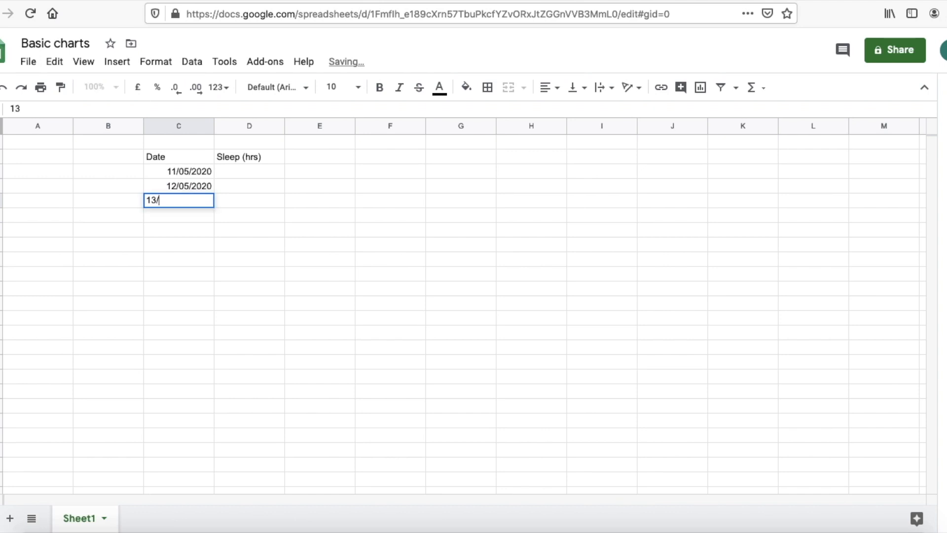
pyautogui.write('05')
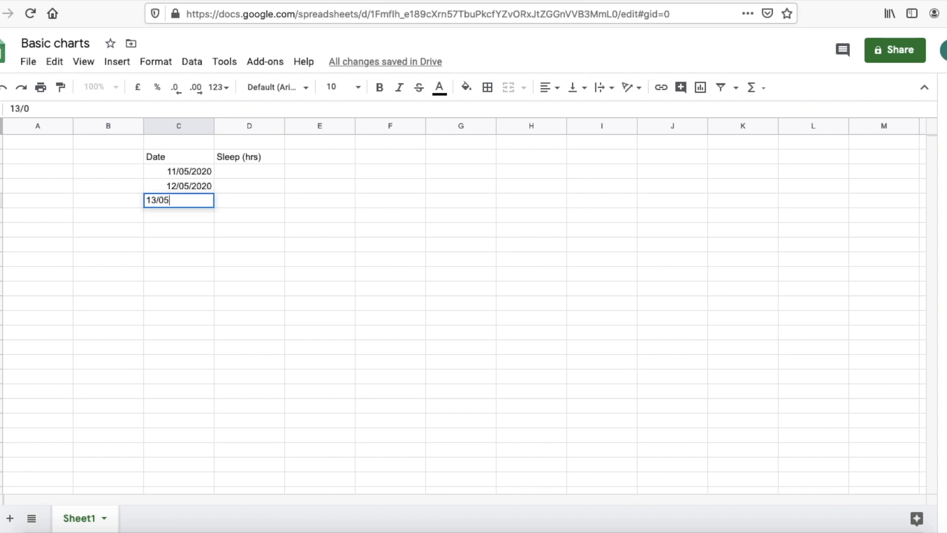
pyautogui.write('/2020')
pyautogui.click(191, 246)
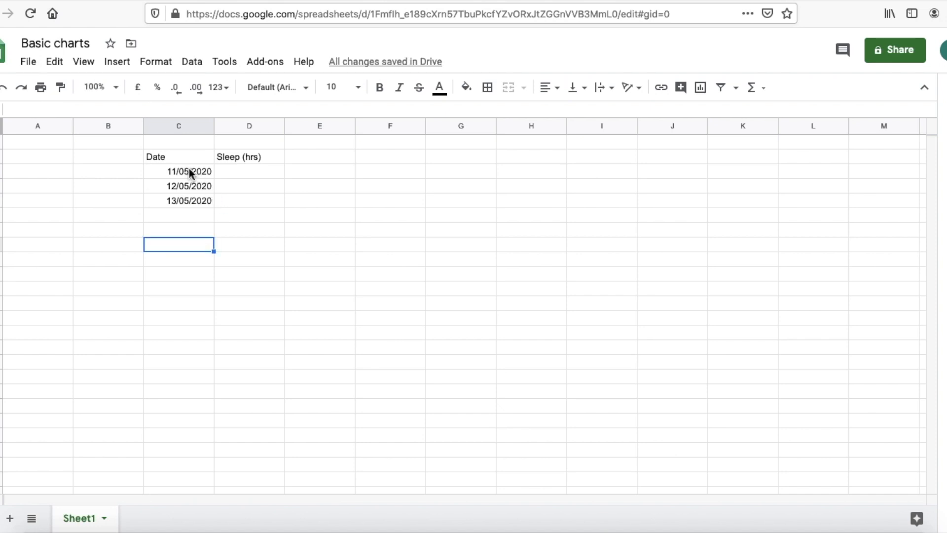
# Step: Extend the date series down column C to 30/05/2020 using the fill handle
pyautogui.moveTo(189, 172); pyautogui.dragTo(194, 202)
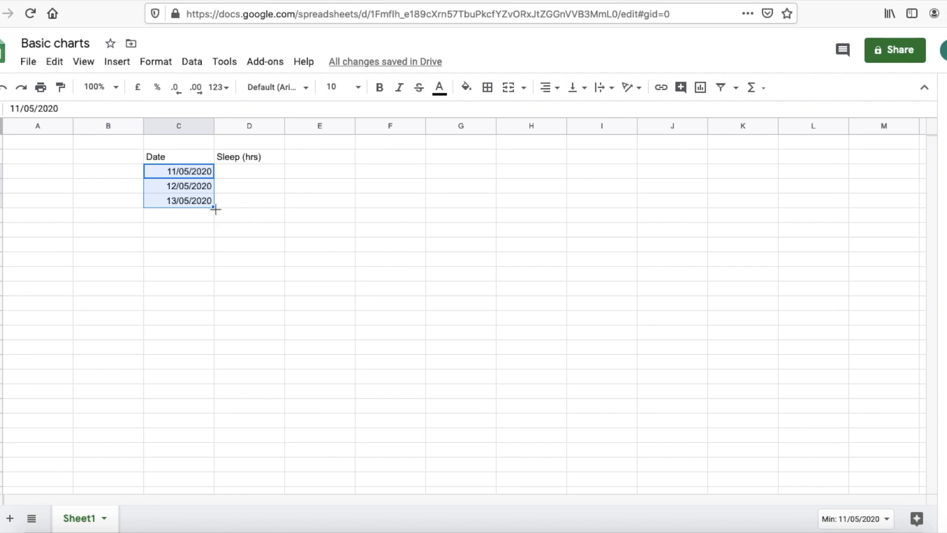
pyautogui.moveTo(216, 209); pyautogui.dragTo(212, 448)
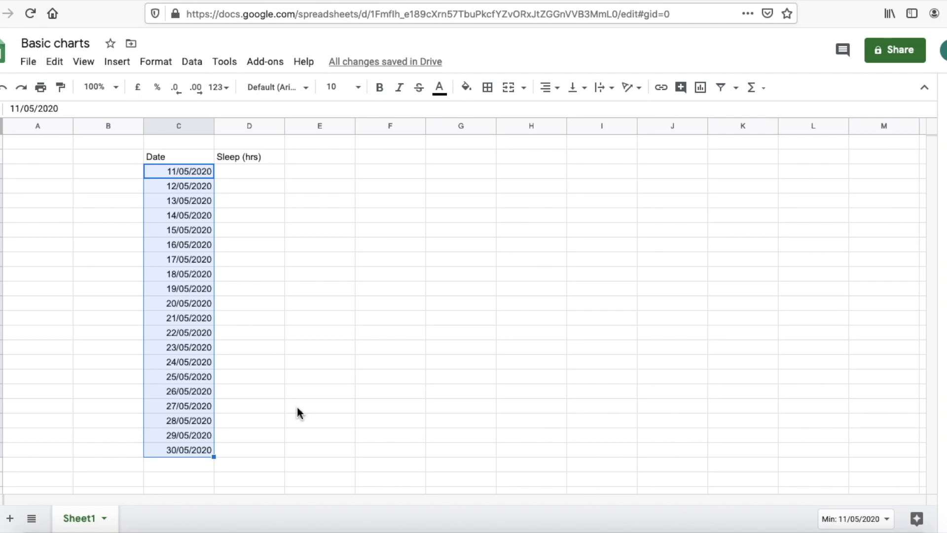
pyautogui.click(312, 334)
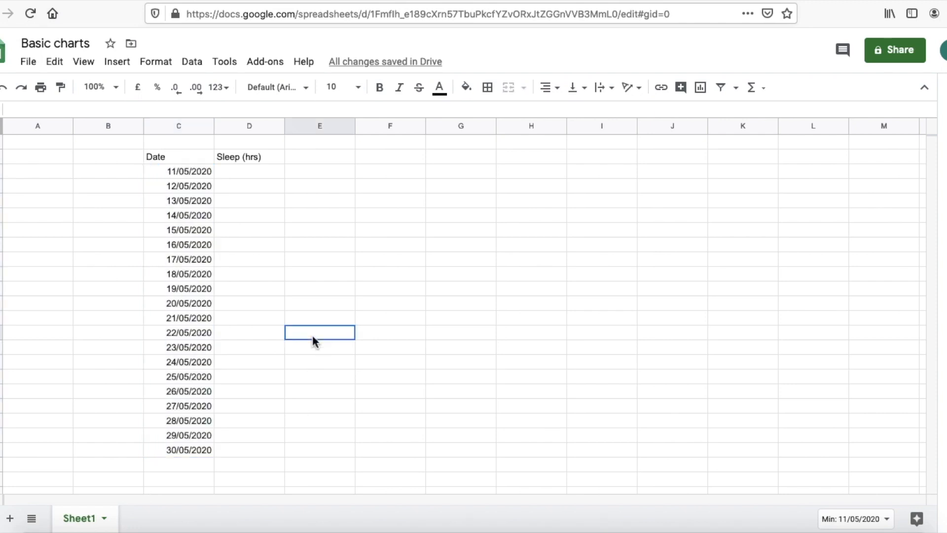
# Step: Enter sleep hours 3, 3, 3, 4, 4, 4, 5, 5, 5, 5 in D3:D12
pyautogui.click(234, 177)
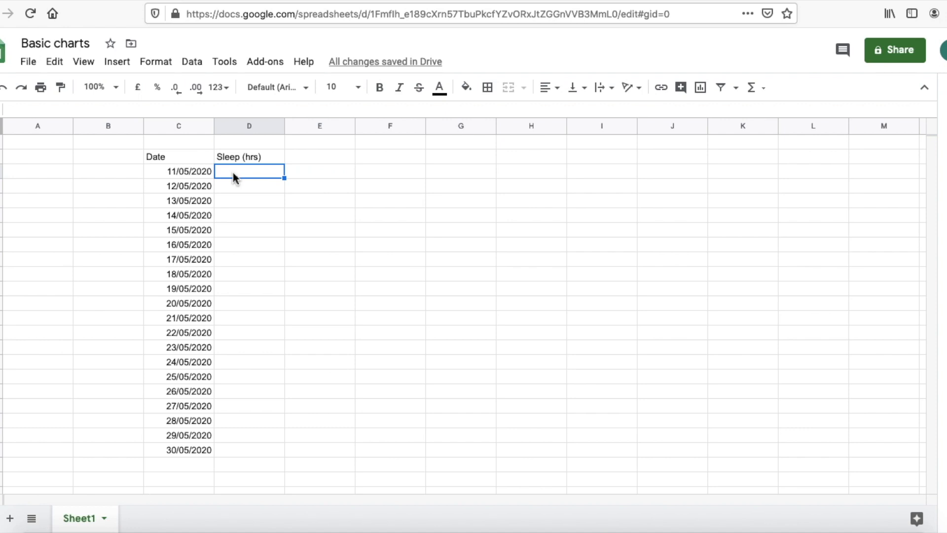
pyautogui.write('3')
pyautogui.press('Return')
pyautogui.write('3')
pyautogui.press('Return')
pyautogui.write('3')
pyautogui.press('Return')
pyautogui.write('4')
pyautogui.press('Return')
pyautogui.write('4')
pyautogui.press('Return')
pyautogui.write('4')
pyautogui.press('Return')
pyautogui.write('5')
pyautogui.press('Return')
pyautogui.write('5')
pyautogui.press('Return')
pyautogui.write('5')
pyautogui.press('Return')
pyautogui.write('5')
pyautogui.press('Return')
# Step: Enter sleep hours 6, 6, 6, 7, 8, 9, 7, 8, 6, 7 in D13:D22
pyautogui.write('6')
pyautogui.press('Return')
pyautogui.write('6')
pyautogui.press('Return')
pyautogui.write('6')
pyautogui.press('Return')
pyautogui.write('7')
pyautogui.press('Return')
pyautogui.write('8')
pyautogui.press('Return')
pyautogui.write('9')
pyautogui.press('Return')
pyautogui.write('7')
pyautogui.press('Return')
pyautogui.write('8')
pyautogui.press('Return')
pyautogui.write('6')
pyautogui.press('Return')
pyautogui.write('7')
pyautogui.press('Return')
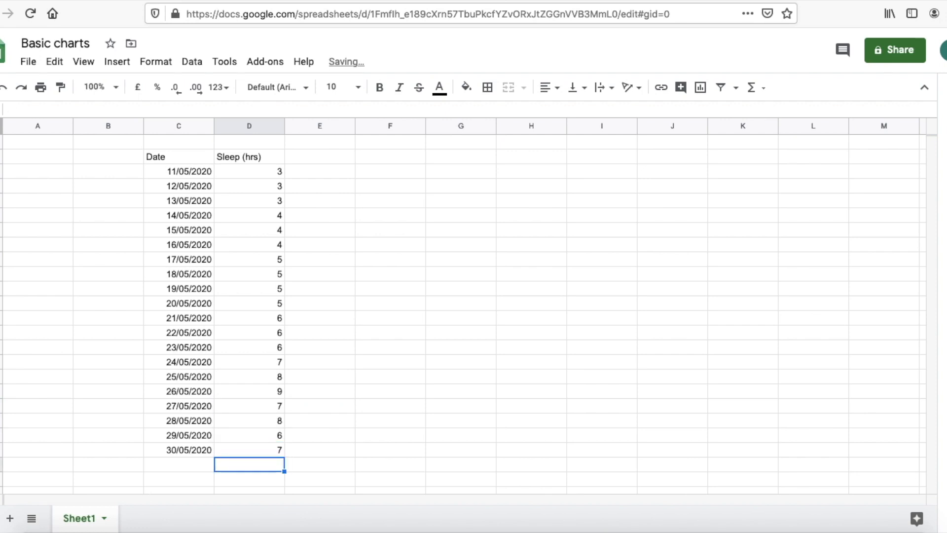
pyautogui.click(350, 255)
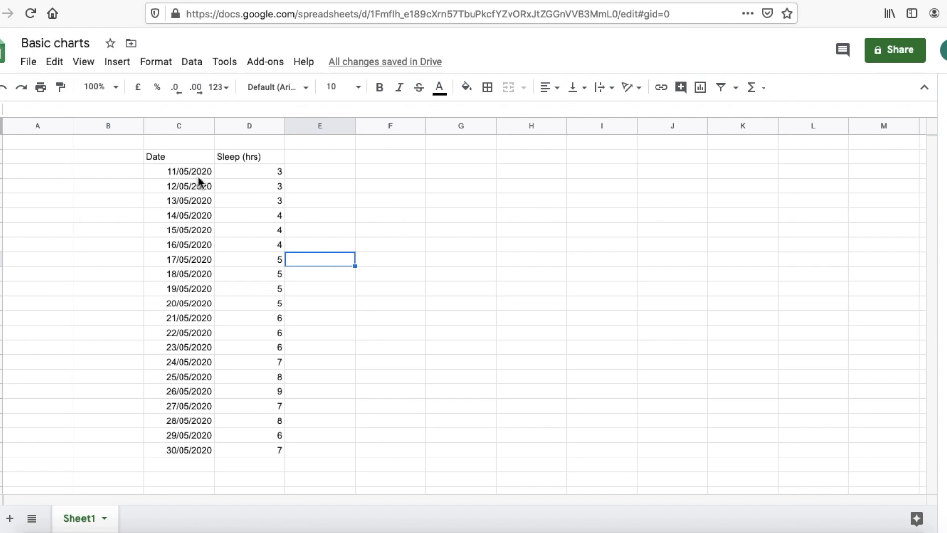
# Step: Insert a line chart from the Date and Sleep (hrs) table in C2:D22
pyautogui.moveTo(147, 157); pyautogui.dragTo(252, 450)
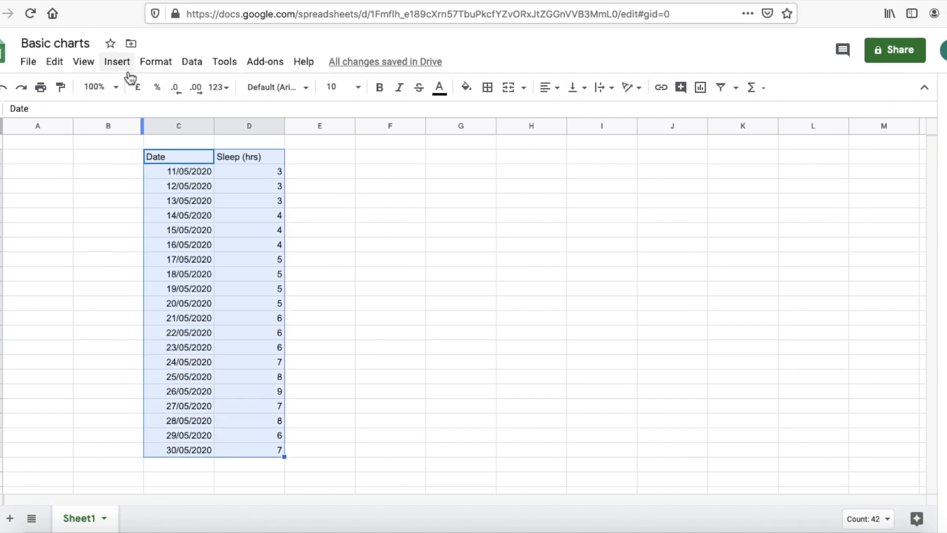
pyautogui.click(117, 62)
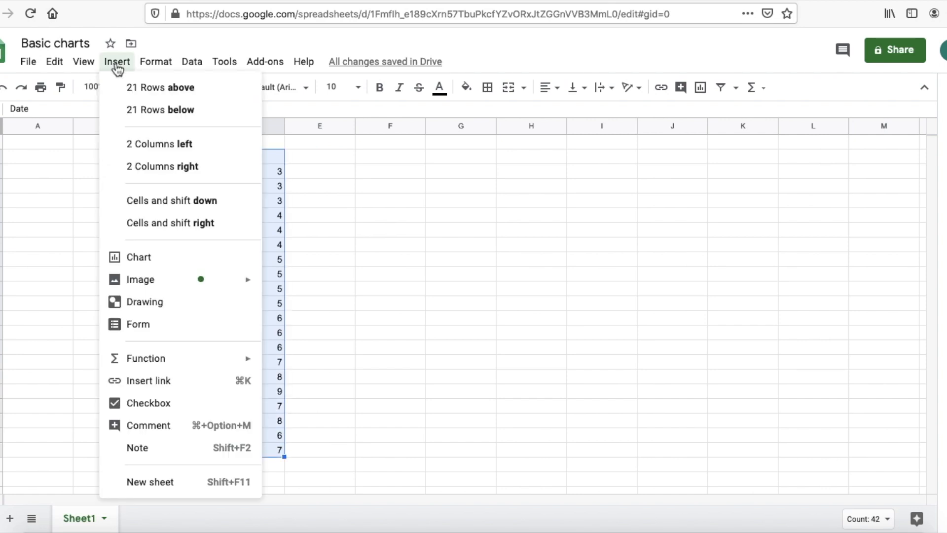
pyautogui.click(165, 261)
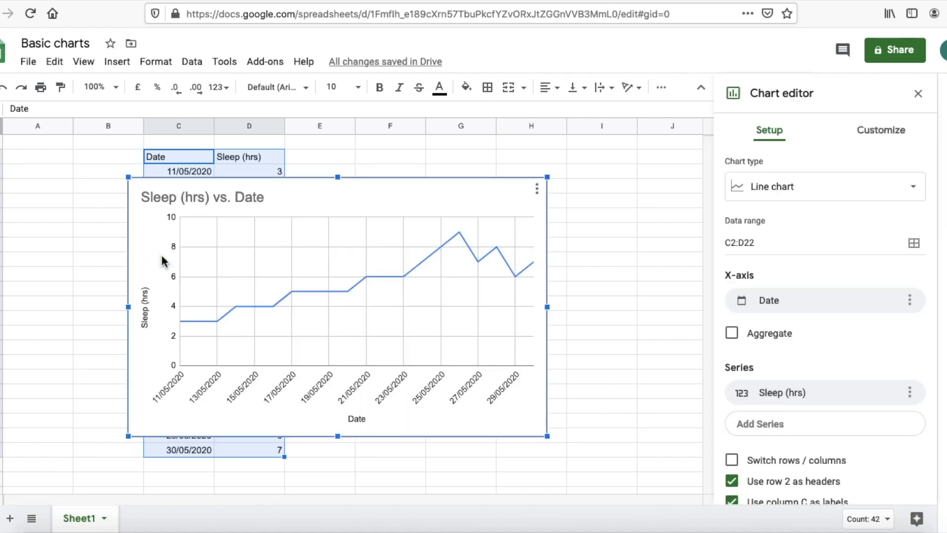
# Step: Drag the Sleep (hrs) vs. Date chart beside the table and close the Chart editor
pyautogui.moveTo(298, 192); pyautogui.dragTo(483, 169)
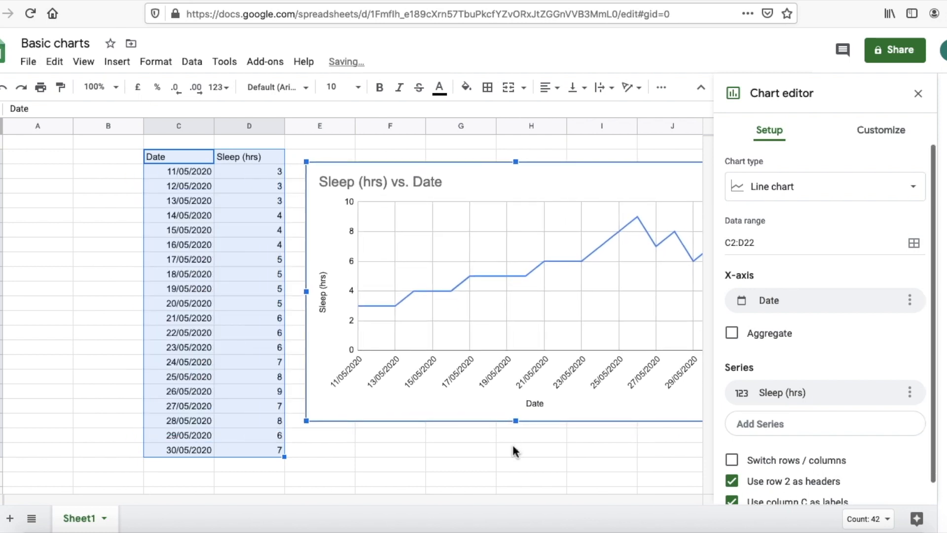
pyautogui.hscroll(2, 512, 443)
pyautogui.hscroll(2, 513, 446)
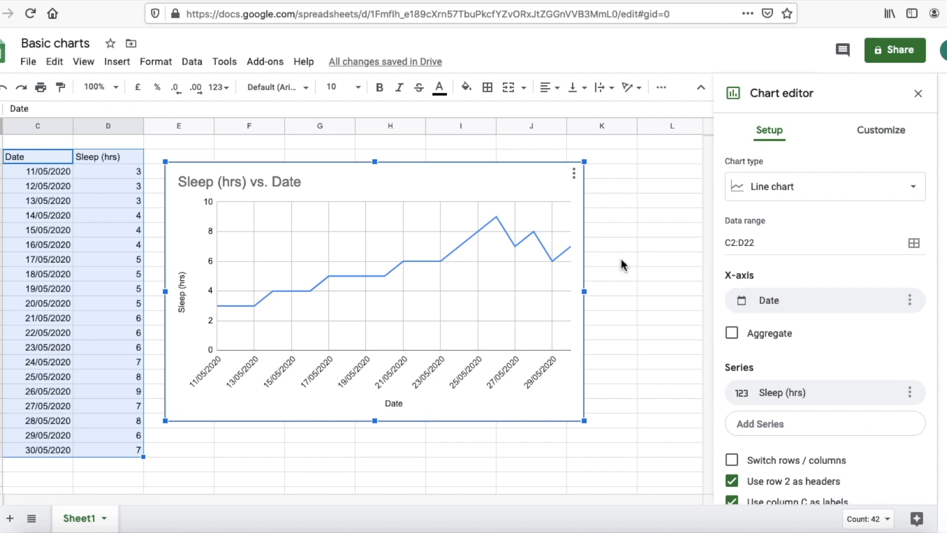
pyautogui.click(482, 436)
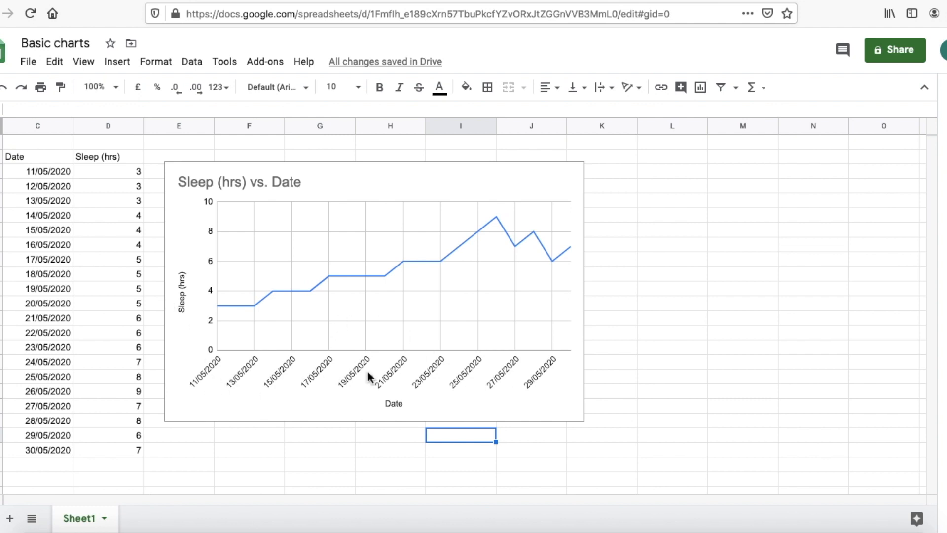
# Step: Change the chart title to 'Sleep Graph - Monthly'
pyautogui.doubleClick(254, 185)
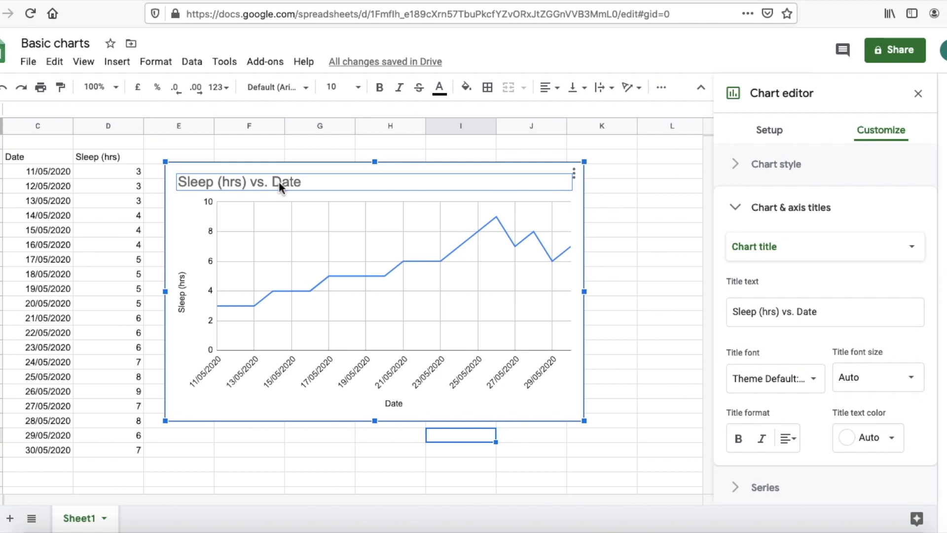
pyautogui.doubleClick(279, 182)
pyautogui.moveTo(296, 181); pyautogui.dragTo(209, 181)
pyautogui.press('BackSpace')
pyautogui.write('Graph')
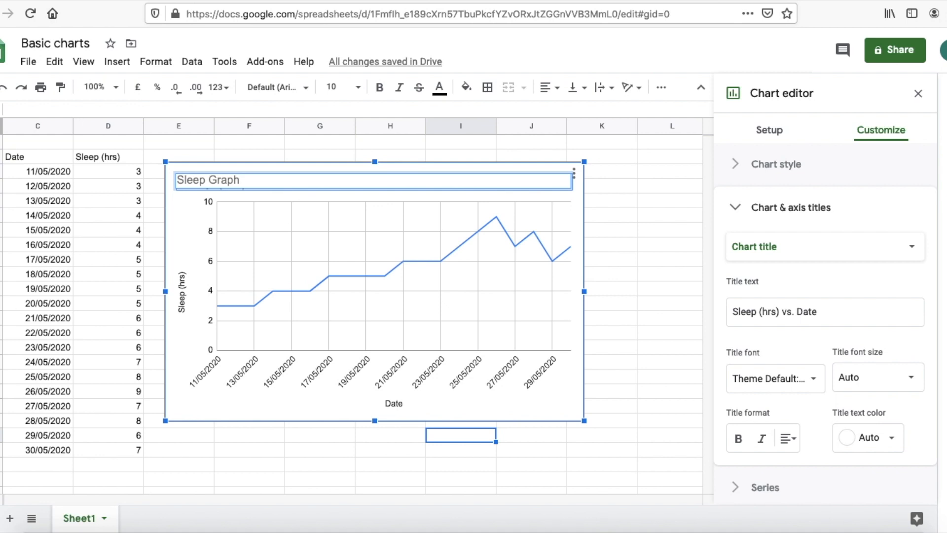
pyautogui.write(' - Monthly')
pyautogui.click(301, 156)
# Step: Make the chart title bold and blue in the Chart & axis titles settings
pyautogui.click(274, 187)
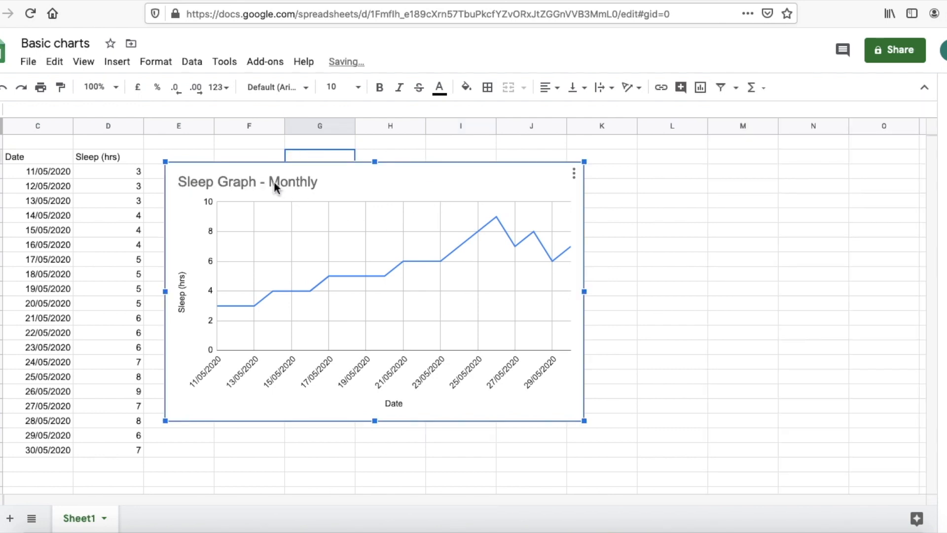
pyautogui.doubleClick(273, 181)
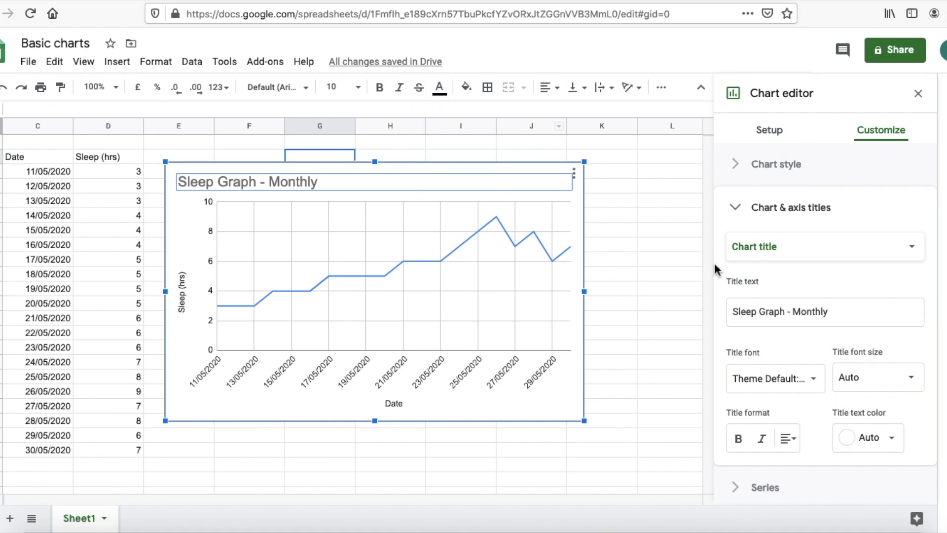
pyautogui.scroll(-2, 844, 327)
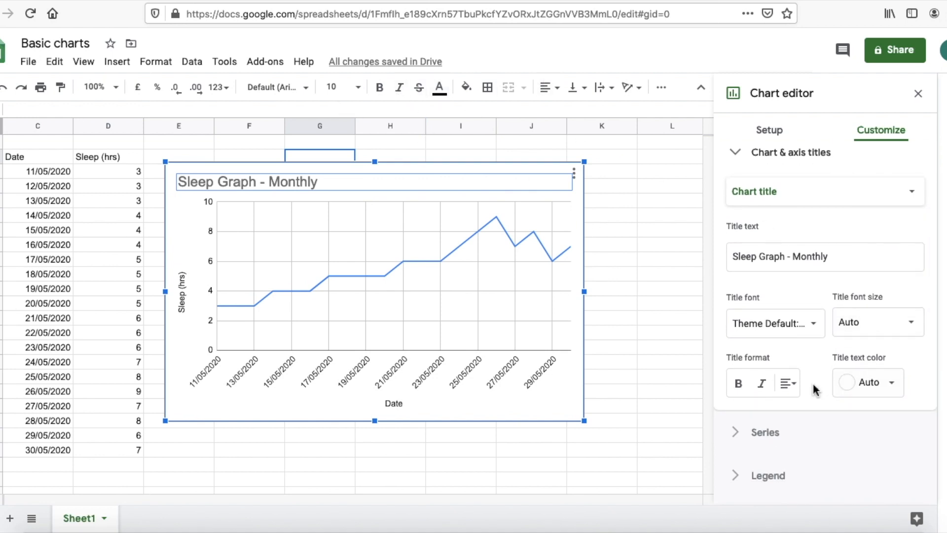
pyautogui.click(738, 384)
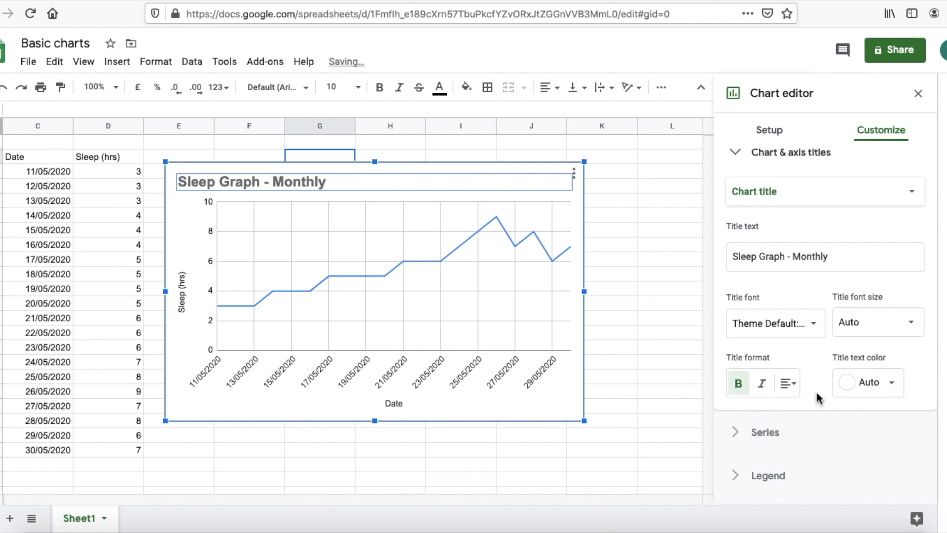
pyautogui.click(858, 383)
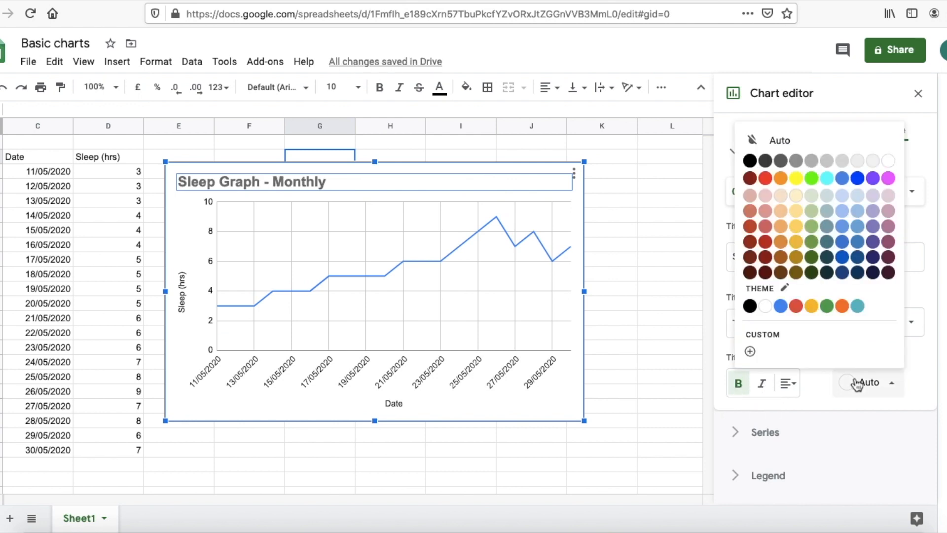
pyautogui.click(857, 178)
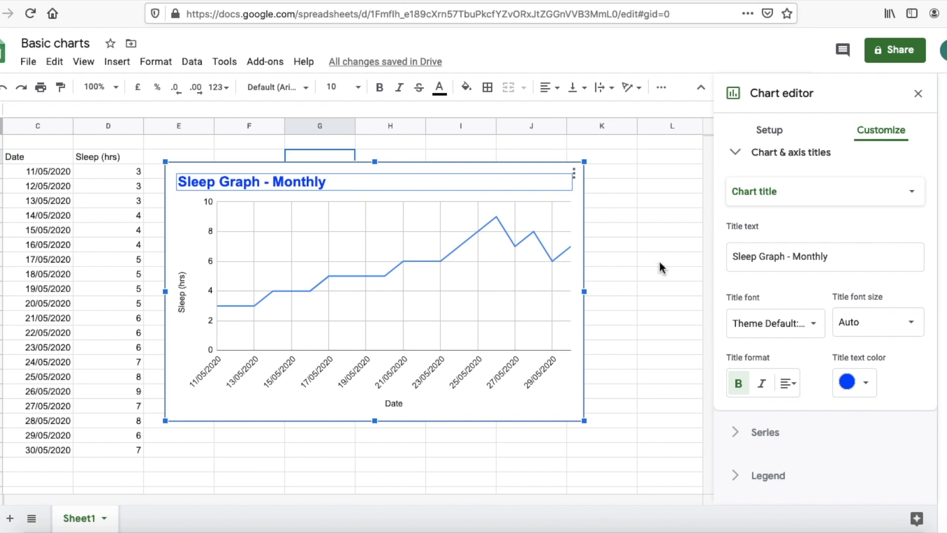
pyautogui.click(640, 263)
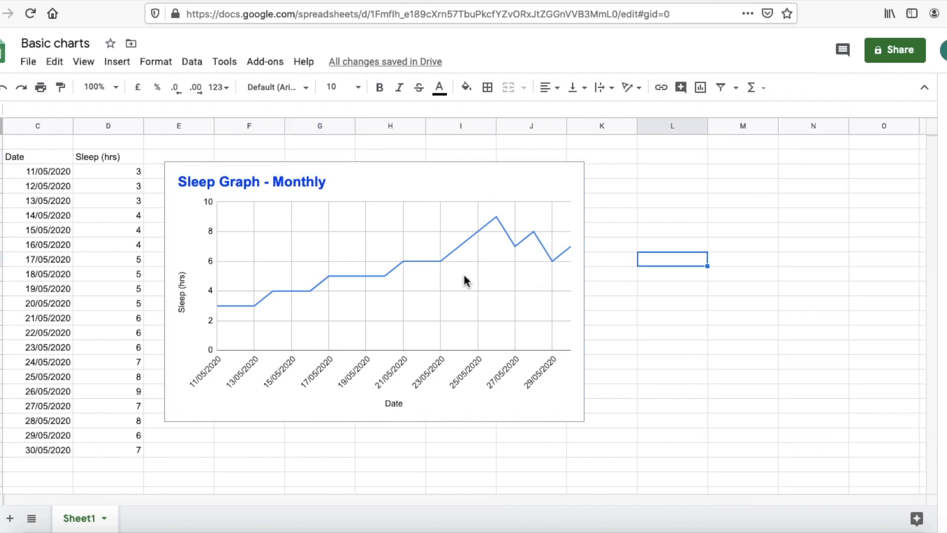
# Step: Set the Sleep (hrs) series colour to dark navy and line thickness to 4px
pyautogui.doubleClick(380, 279)
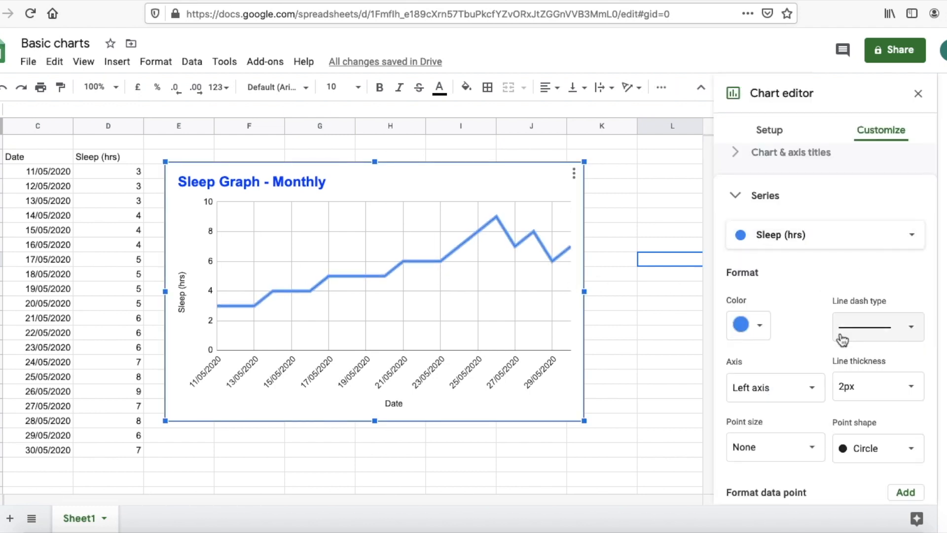
pyautogui.scroll(-1, 799, 296)
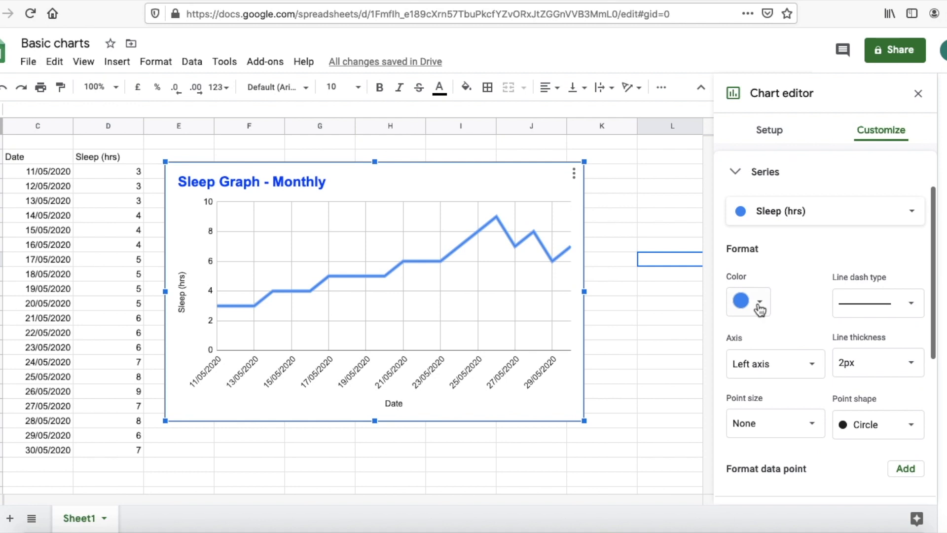
pyautogui.click(758, 308)
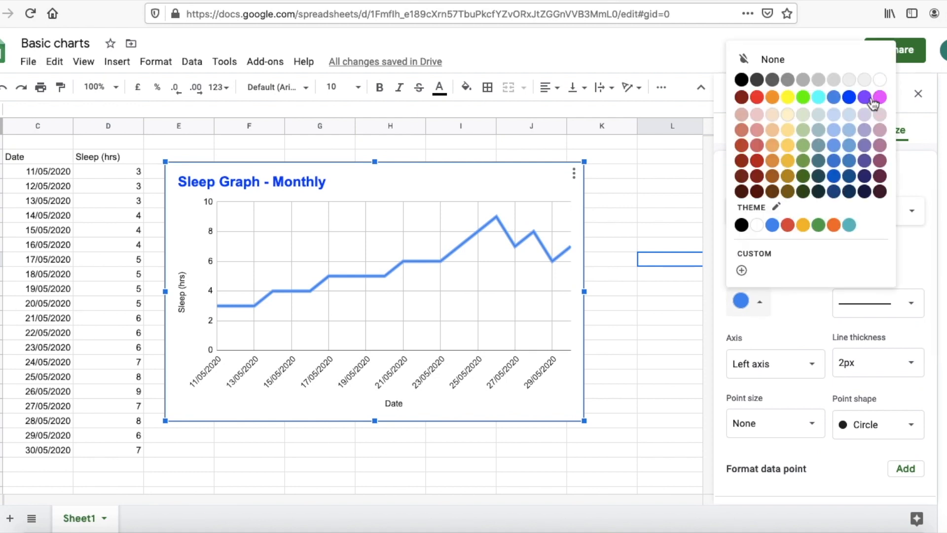
pyautogui.click(866, 178)
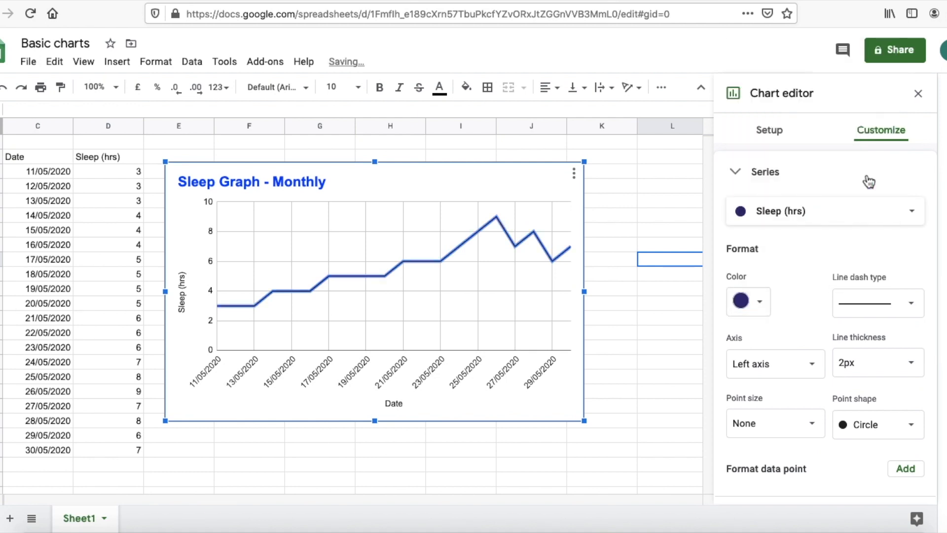
pyautogui.click(896, 370)
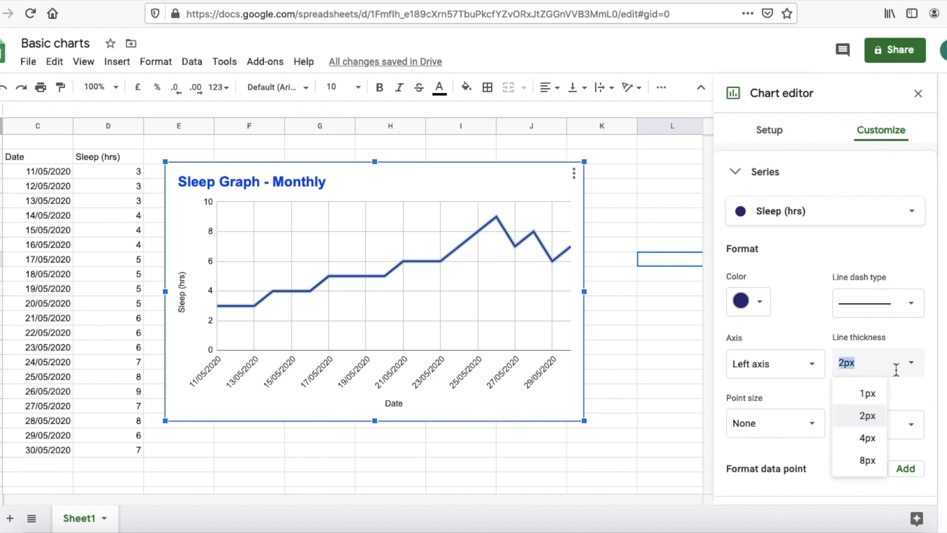
pyautogui.click(867, 438)
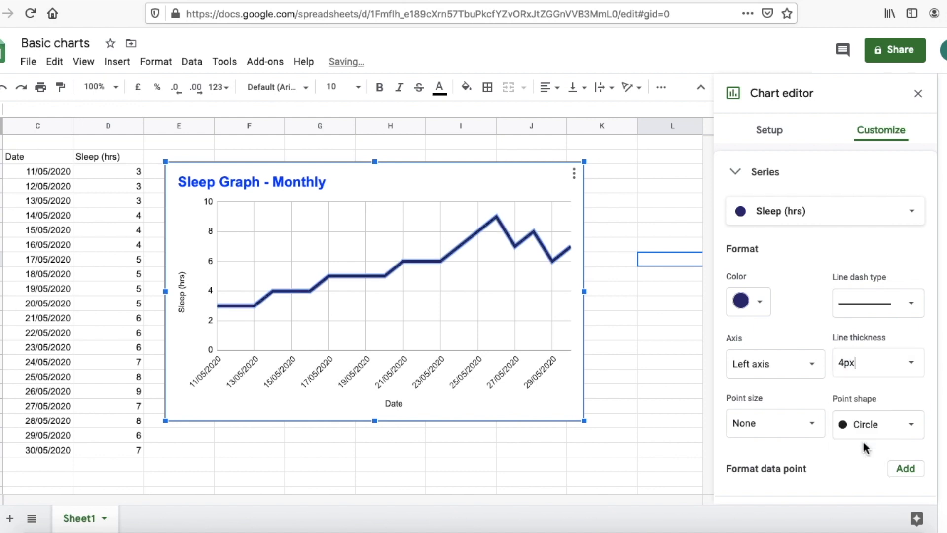
pyautogui.click(543, 454)
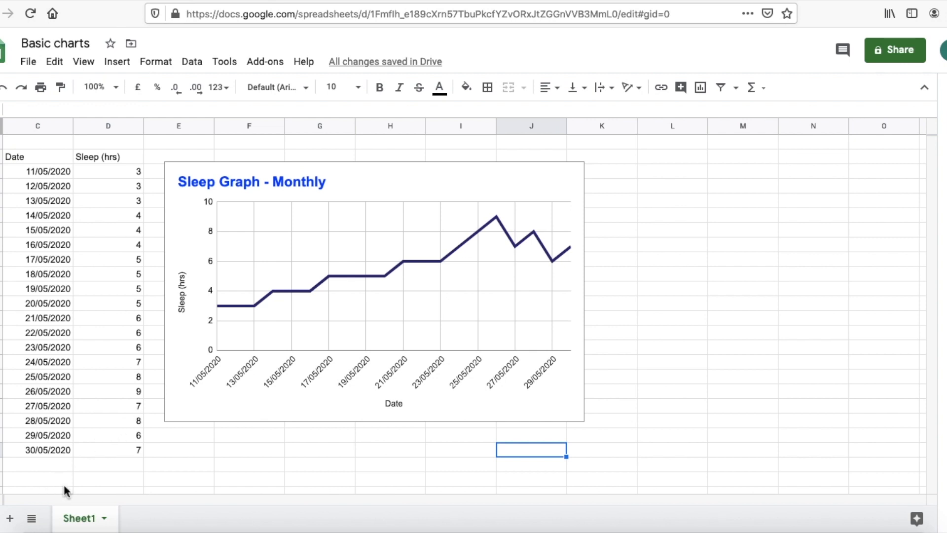
# Step: Add a new sheet and list Travel, Work and Lunch in cells B2:B4
pyautogui.click(10, 518)
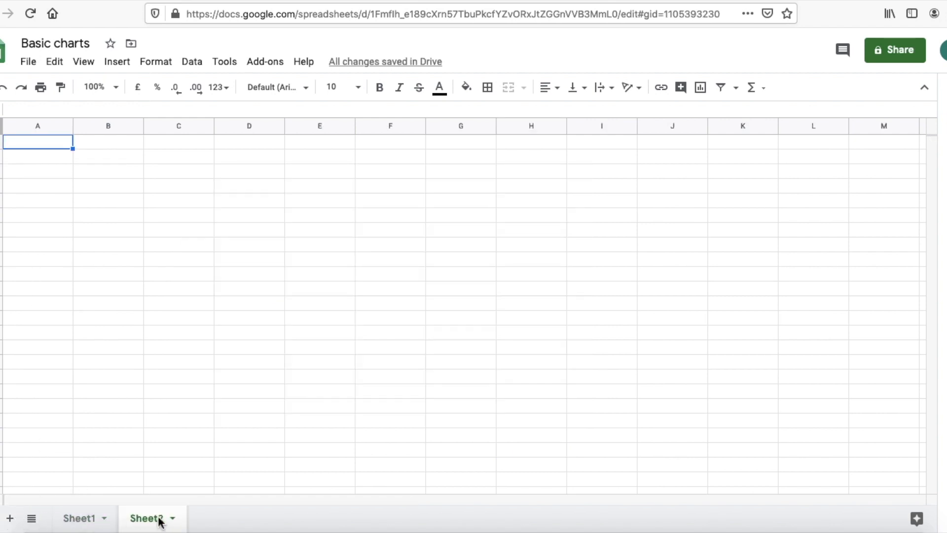
pyautogui.click(122, 156)
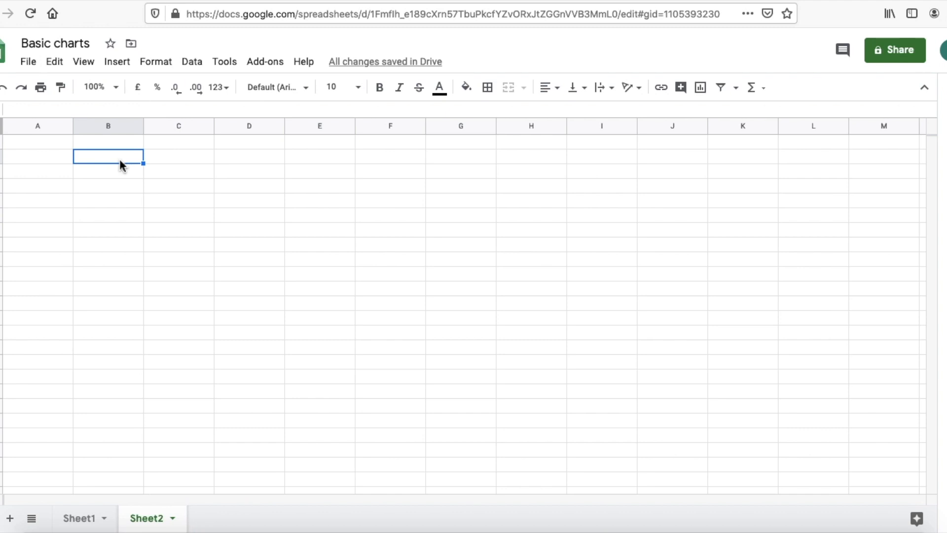
pyautogui.write('Travel')
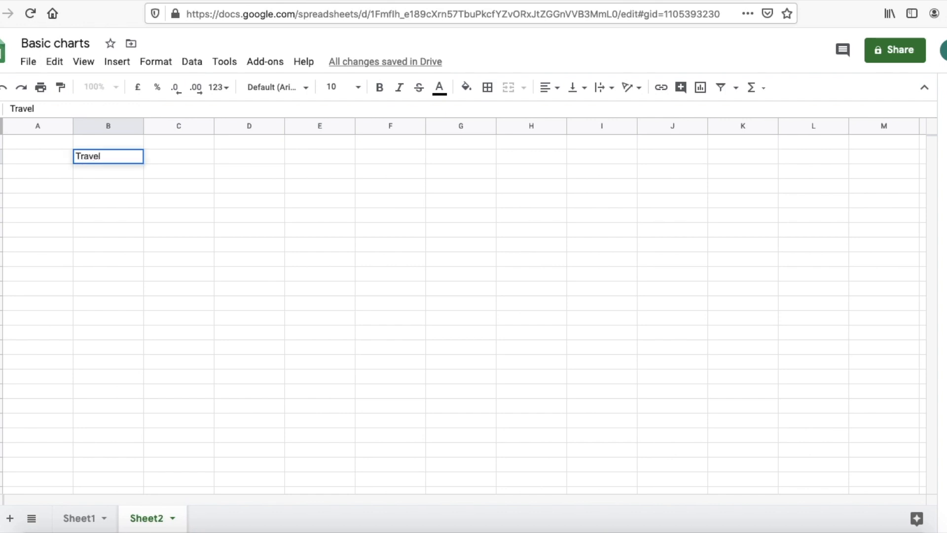
pyautogui.click(88, 171)
pyautogui.write('Work')
pyautogui.click(96, 191)
pyautogui.write('Lunch')
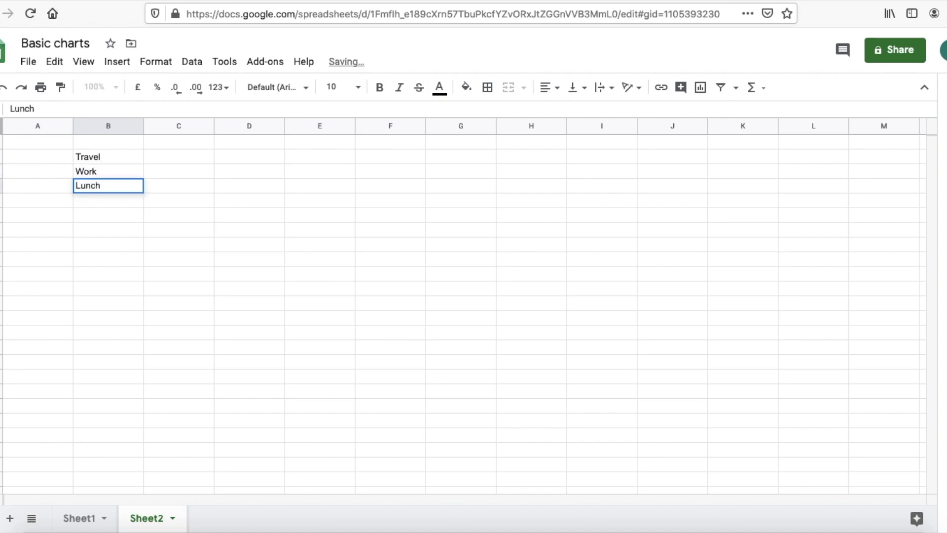
pyautogui.click(94, 201)
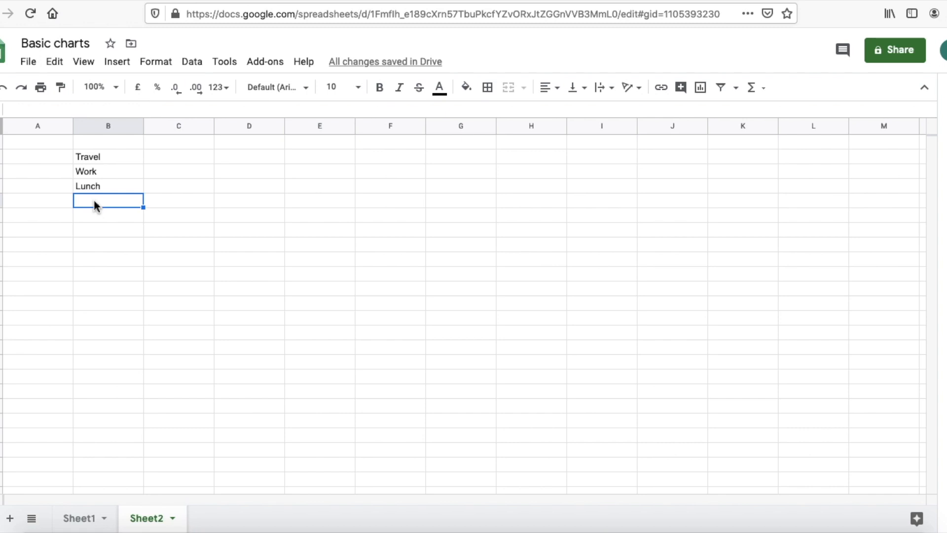
# Step: Add Dinner, TV and Phone in B5:B7 and type the Activity heading in B1
pyautogui.write('Dinner')
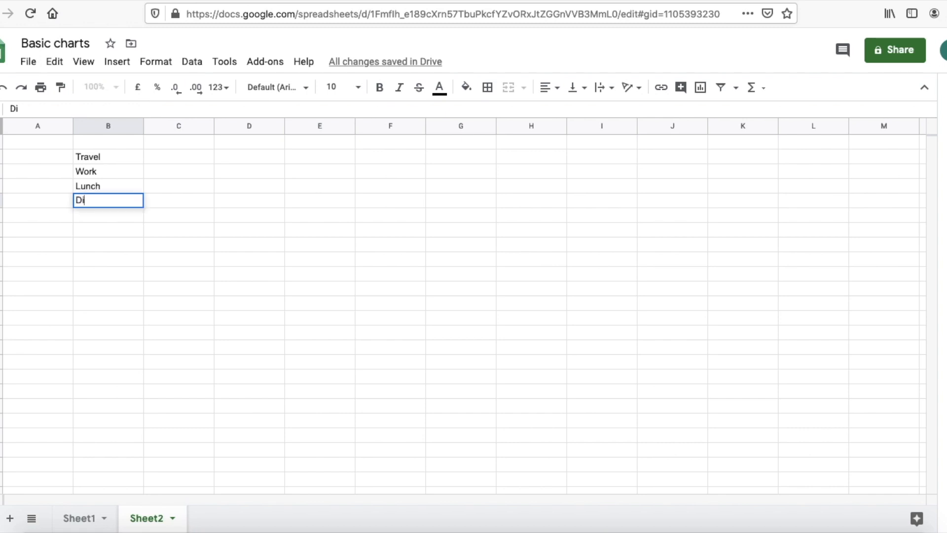
pyautogui.click(103, 218)
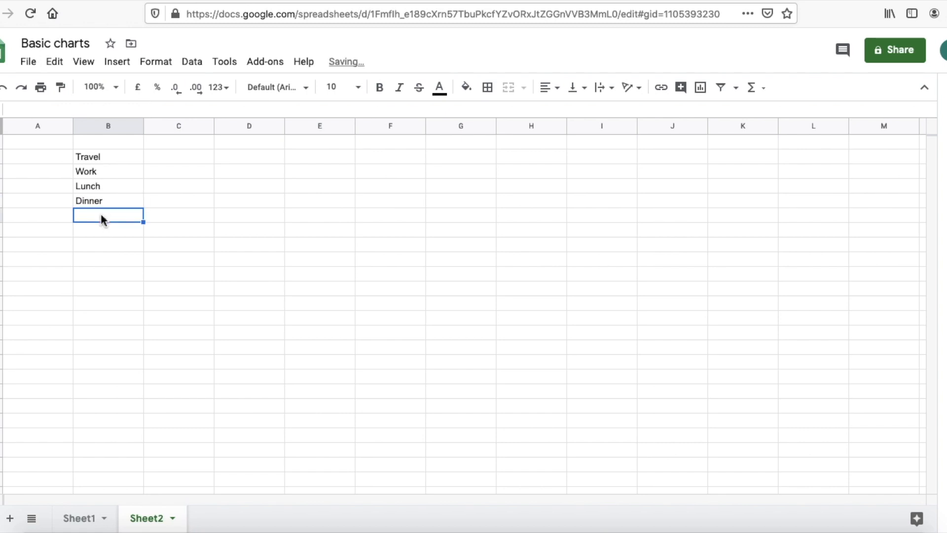
pyautogui.write('TV')
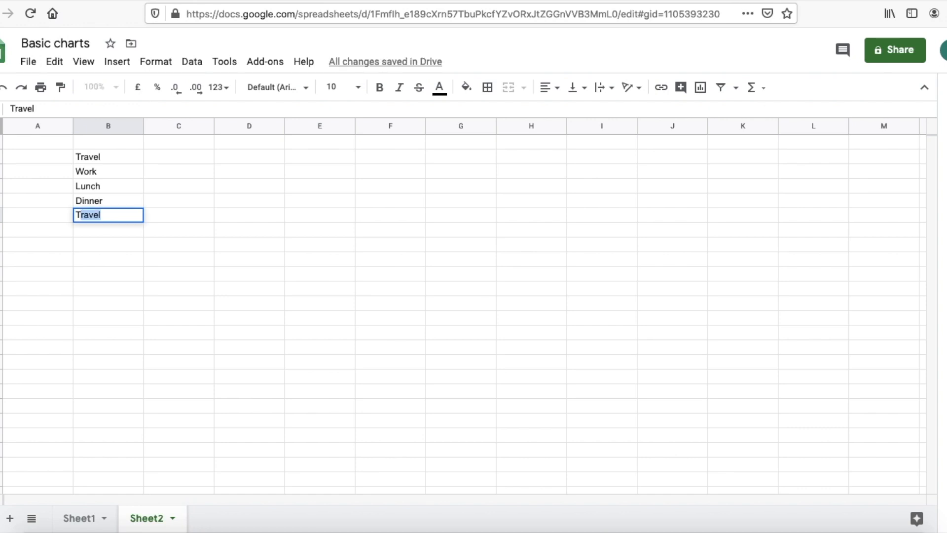
pyautogui.click(85, 231)
pyautogui.write('Phone')
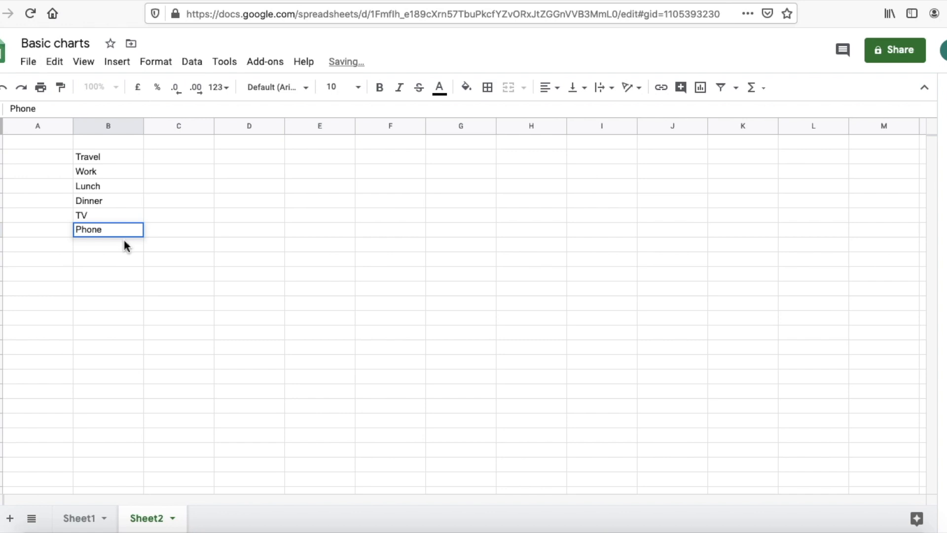
pyautogui.click(108, 258)
pyautogui.click(174, 156)
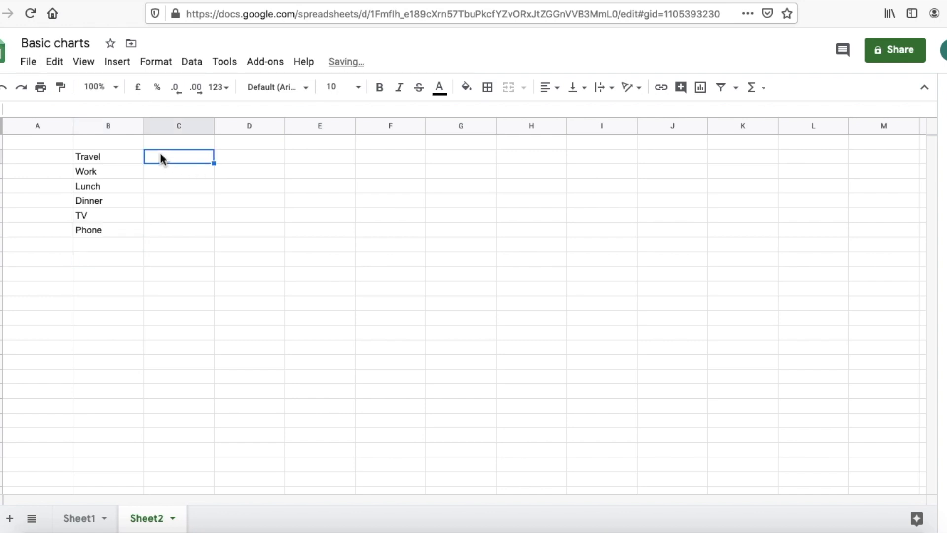
pyautogui.click(109, 143)
pyautogui.write('Activity')
# Step: Add the Time heading in C1 and enter 1.5 for Travel and 7.5 for Work
pyautogui.click(142, 174)
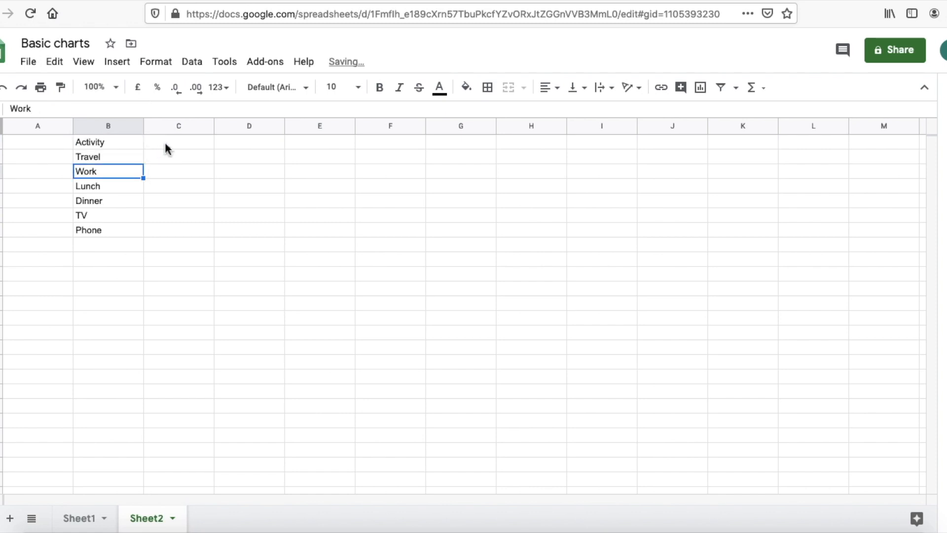
pyautogui.click(170, 143)
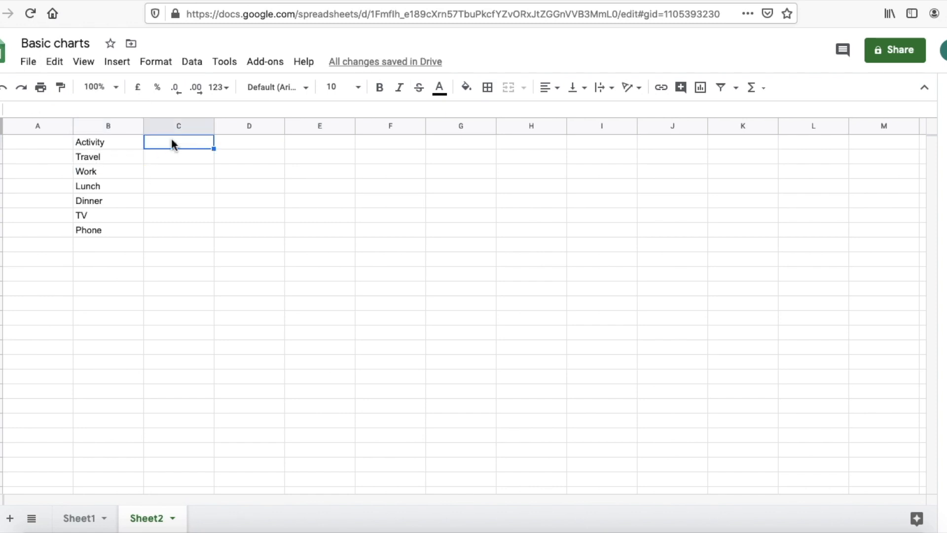
pyautogui.write('T')
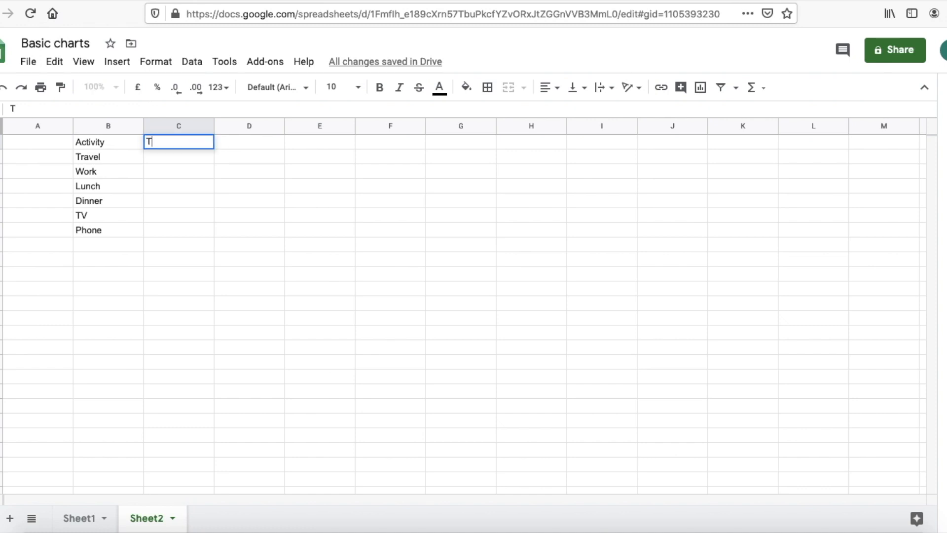
pyautogui.write('ime')
pyautogui.click(182, 167)
pyautogui.click(173, 160)
pyautogui.write('1.5')
pyautogui.press('Return')
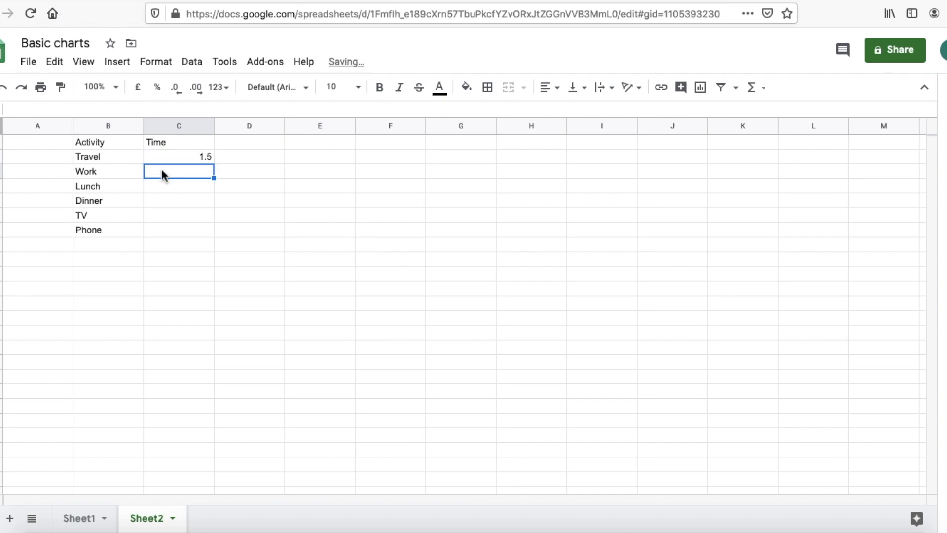
pyautogui.write('7.5')
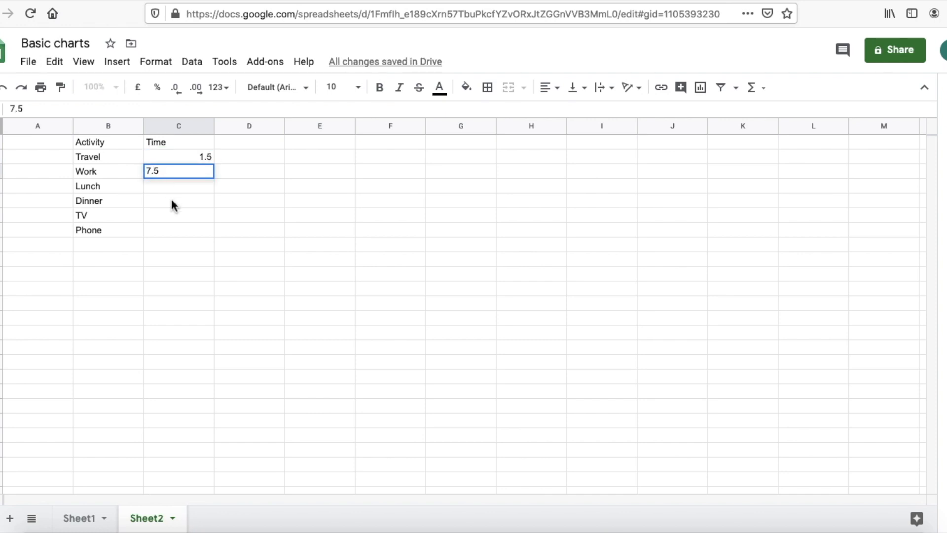
pyautogui.click(171, 205)
# Step: Enter 1, 1, 1 and 0.5 hours for Lunch, Dinner, TV and Phone
pyautogui.click(178, 186)
pyautogui.write('1')
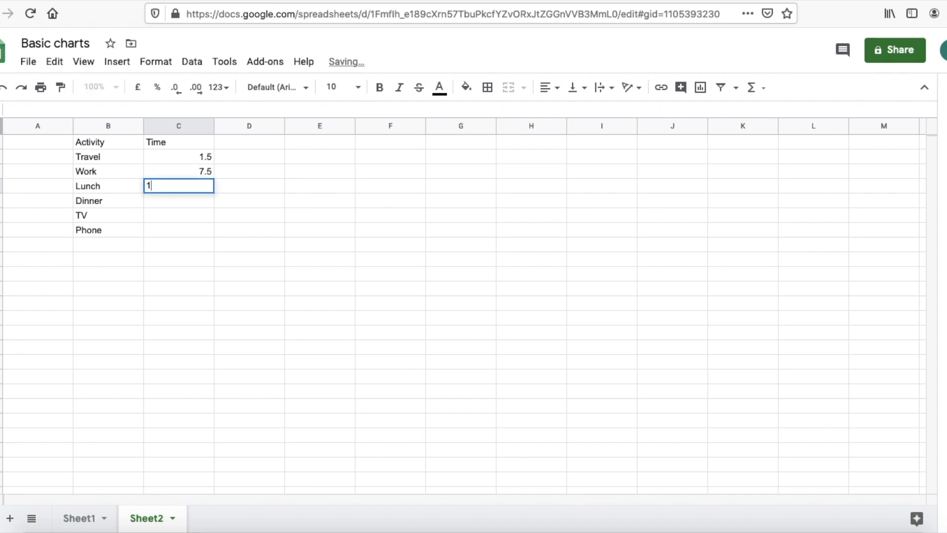
pyautogui.click(181, 203)
pyautogui.write('1')
pyautogui.click(188, 227)
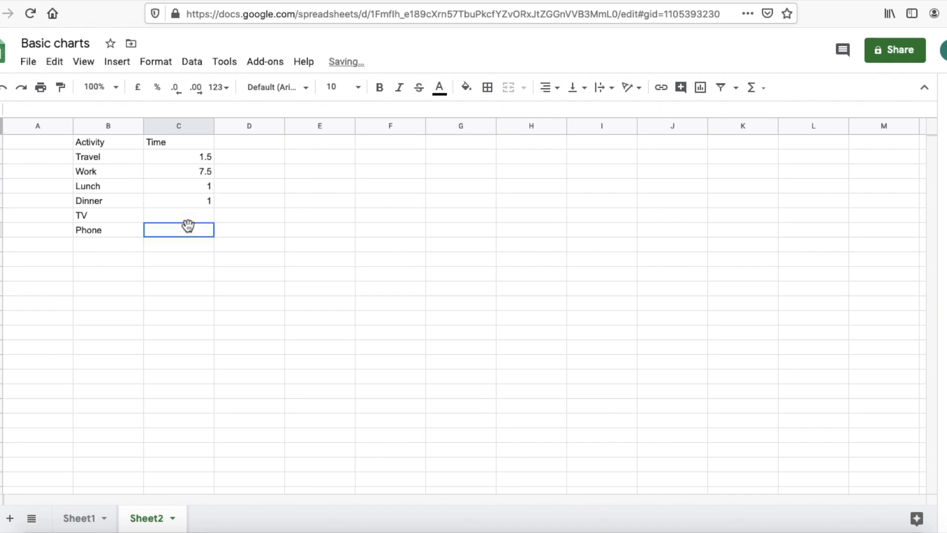
pyautogui.click(176, 216)
pyautogui.write('1')
pyautogui.click(181, 234)
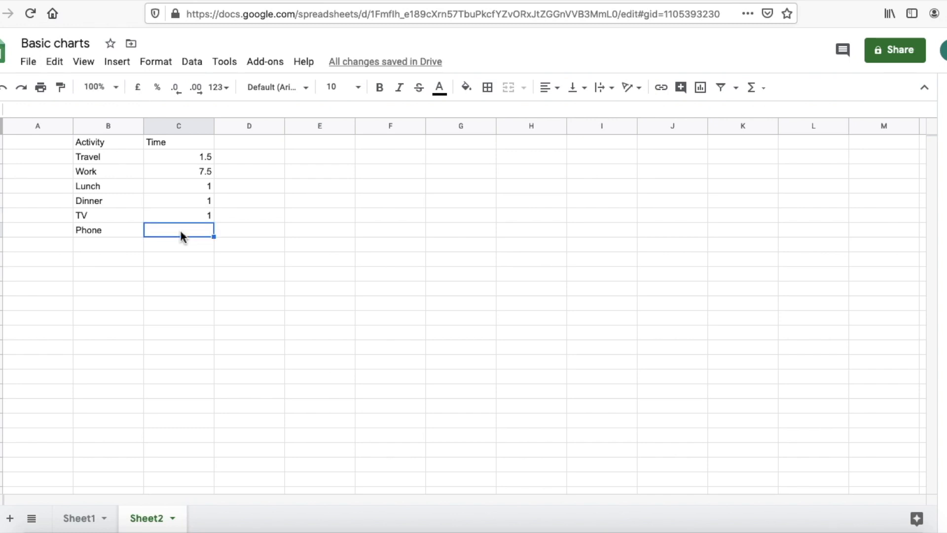
pyautogui.write('0.5')
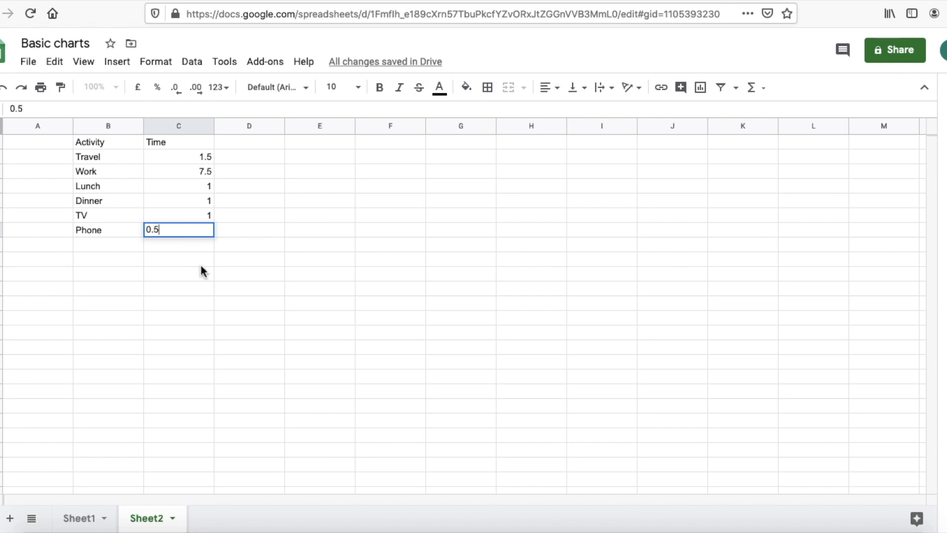
pyautogui.click(201, 264)
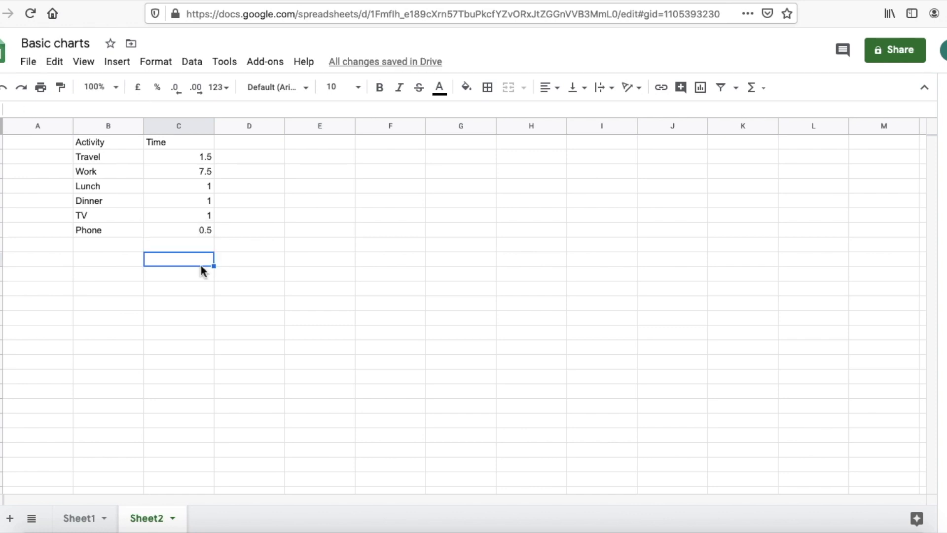
# Step: Insert a pie chart from B1:C7 and move it to the right of the table
pyautogui.moveTo(93, 141); pyautogui.dragTo(180, 230)
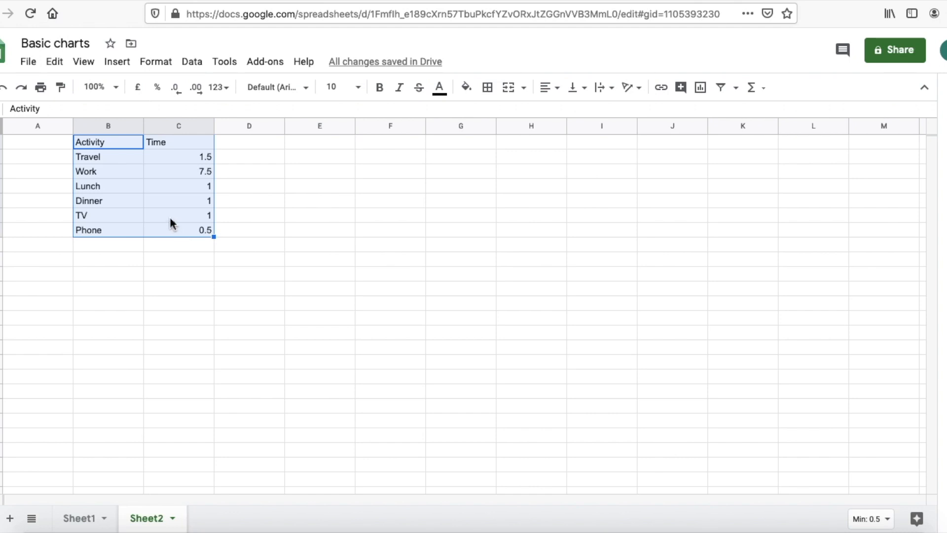
pyautogui.click(118, 63)
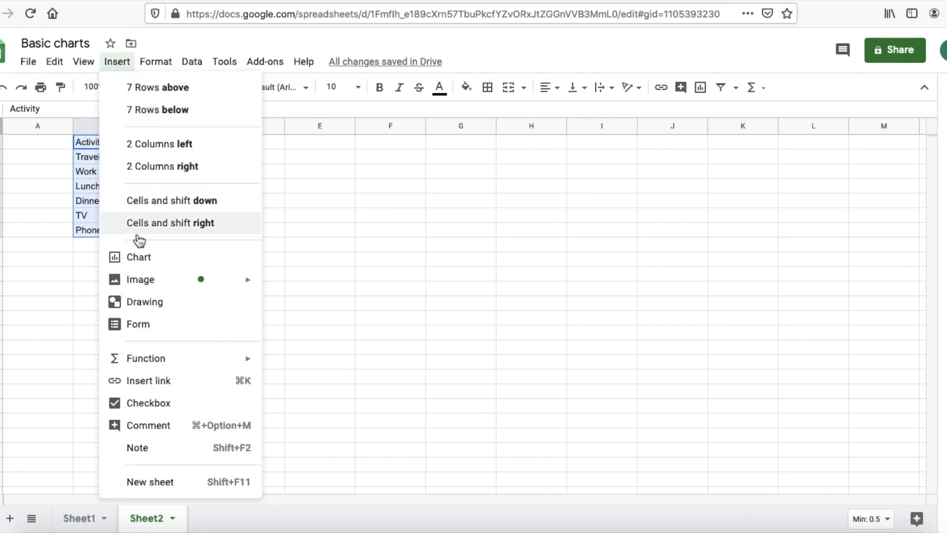
pyautogui.click(158, 265)
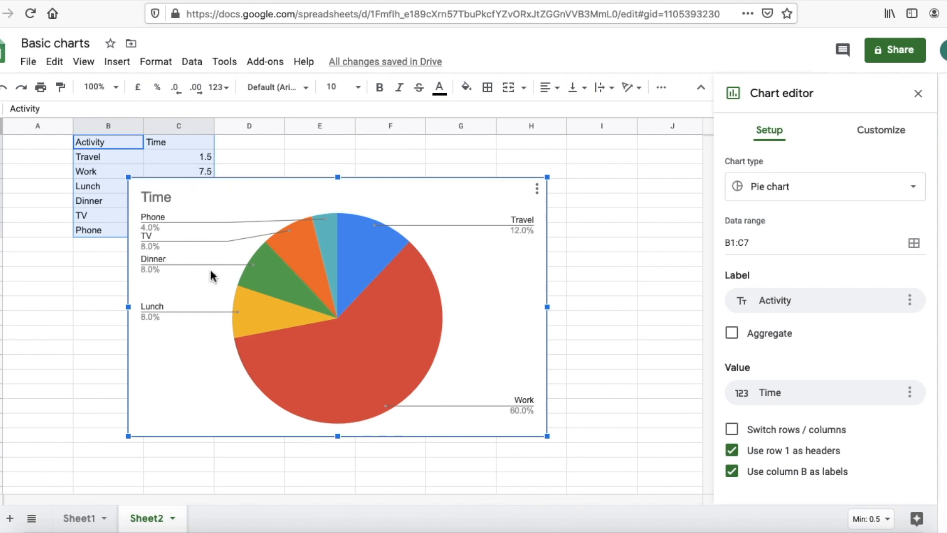
pyautogui.moveTo(181, 391); pyautogui.dragTo(288, 354)
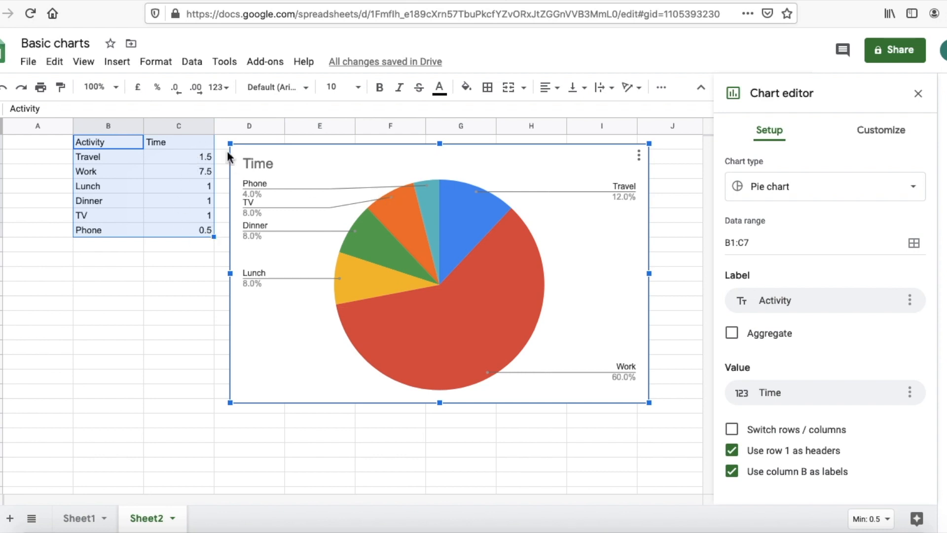
# Step: Change the chart title from Time to 'Time spent during day'
pyautogui.click(203, 304)
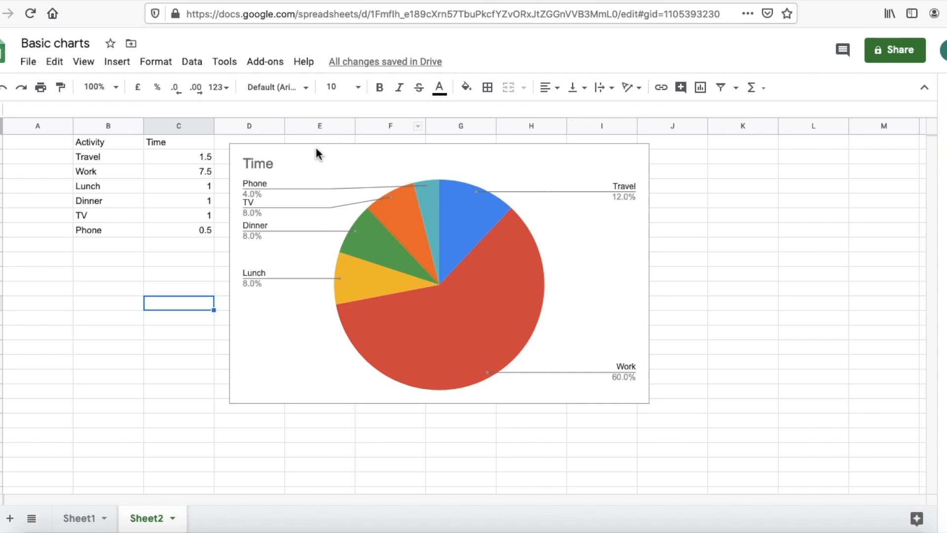
pyautogui.doubleClick(262, 163)
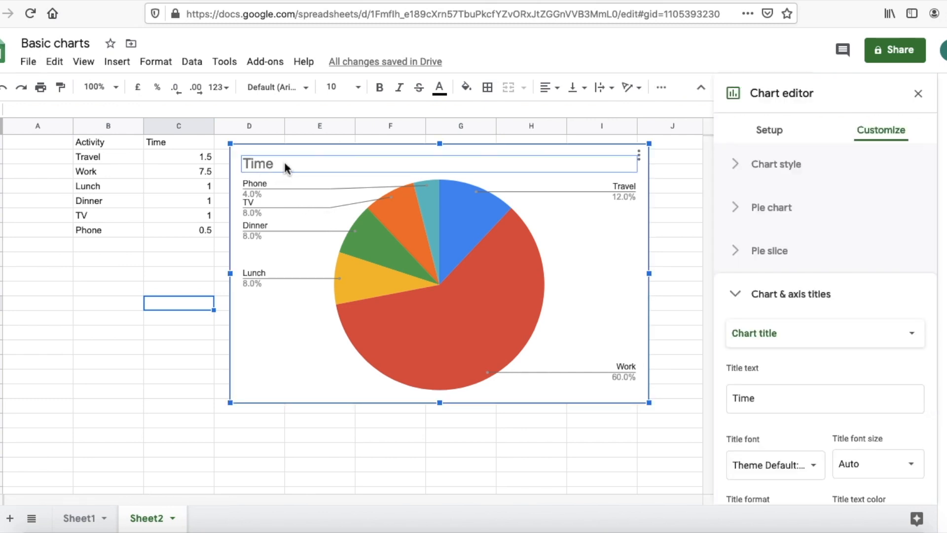
pyautogui.click(285, 162)
pyautogui.click(285, 162)
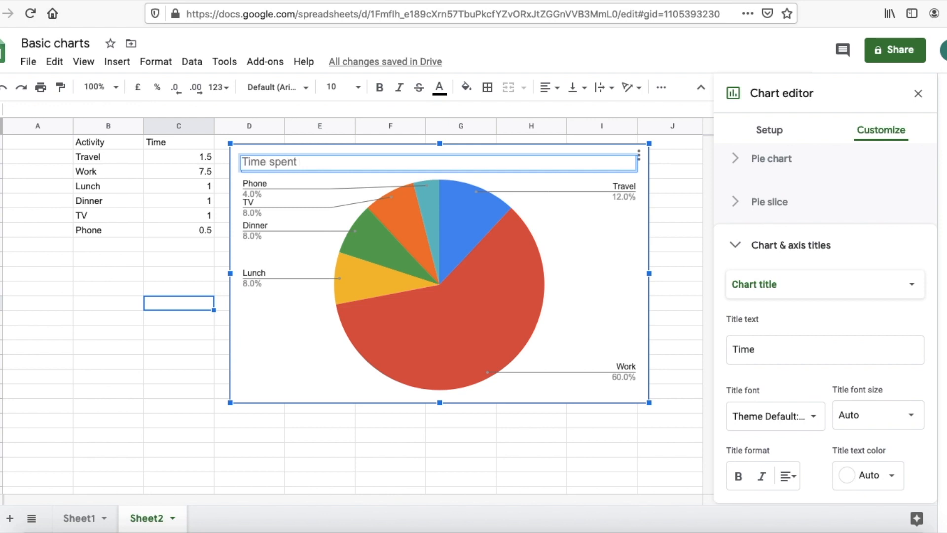
pyautogui.write('spent during')
pyautogui.click(271, 298)
# Step: Make the chart title bold with black text colour
pyautogui.click(290, 162)
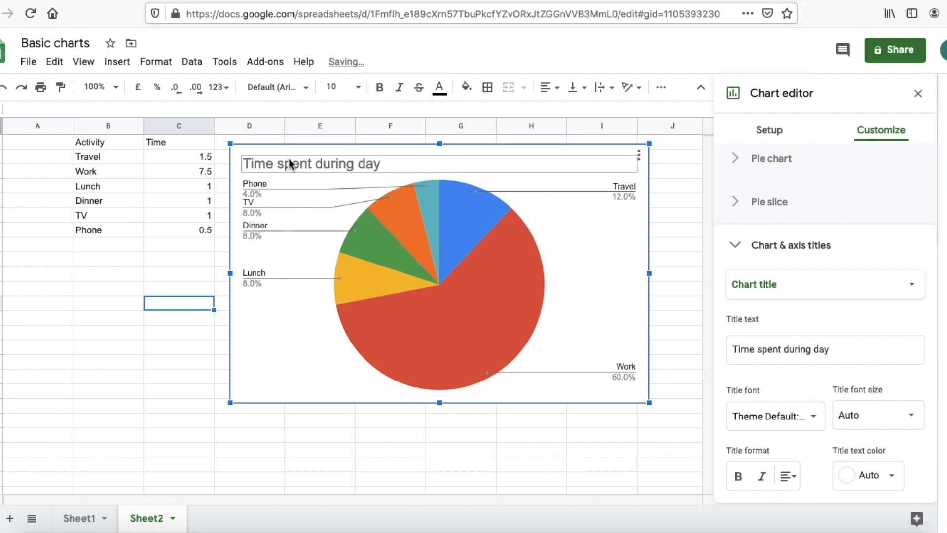
pyautogui.click(290, 161)
pyautogui.click(739, 476)
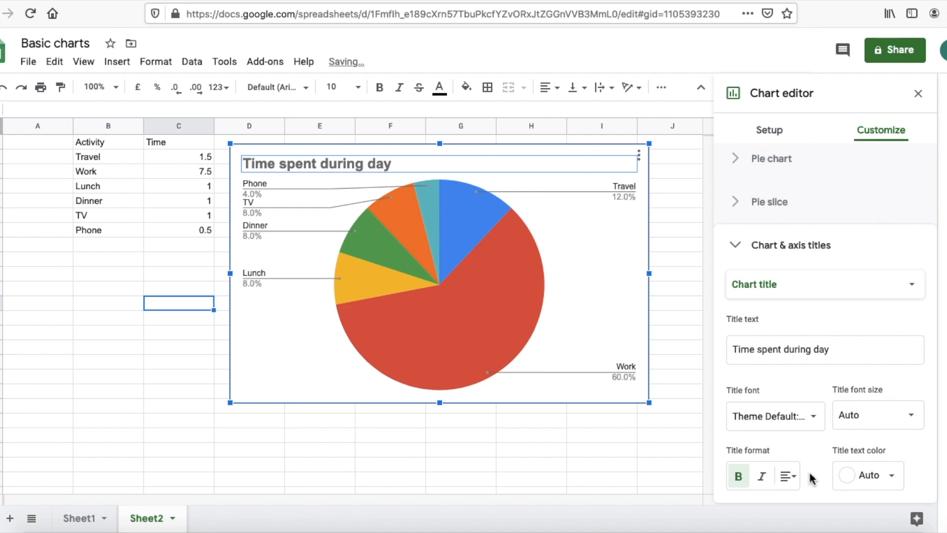
pyautogui.click(848, 477)
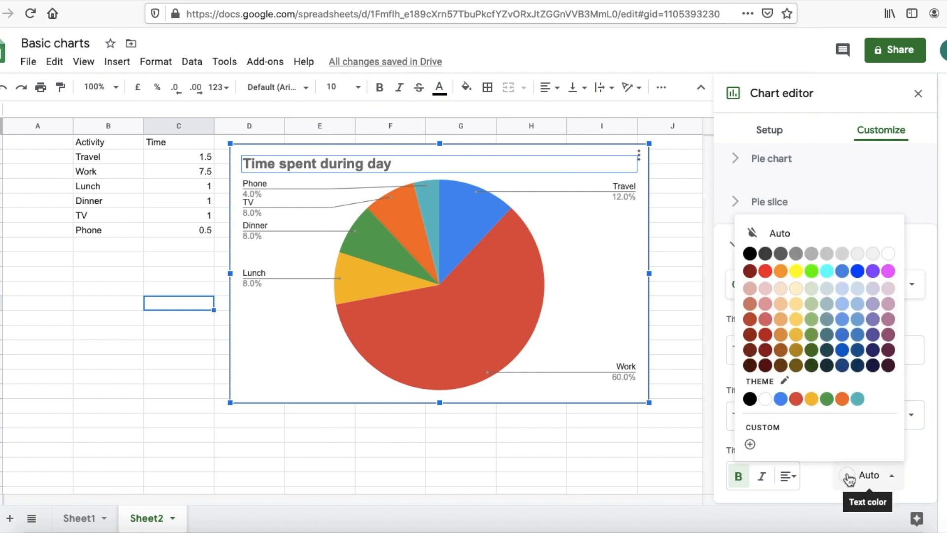
pyautogui.click(750, 253)
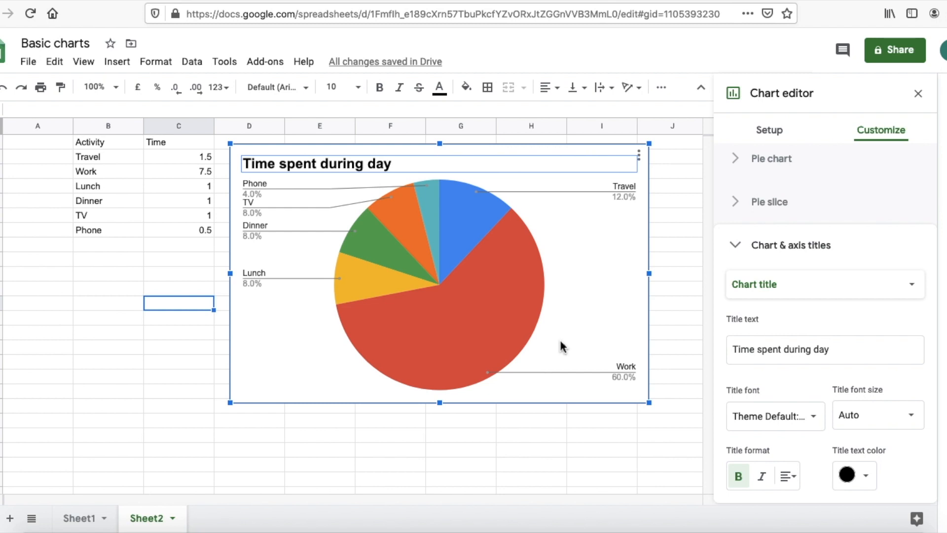
pyautogui.click(349, 451)
pyautogui.click(600, 295)
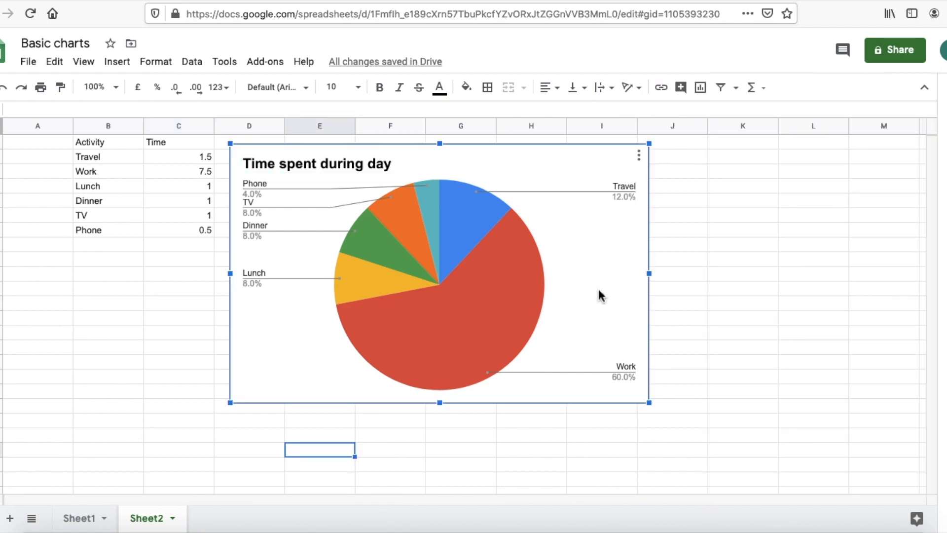
# Step: Switch the activity chart's type to a line chart
pyautogui.doubleClick(600, 294)
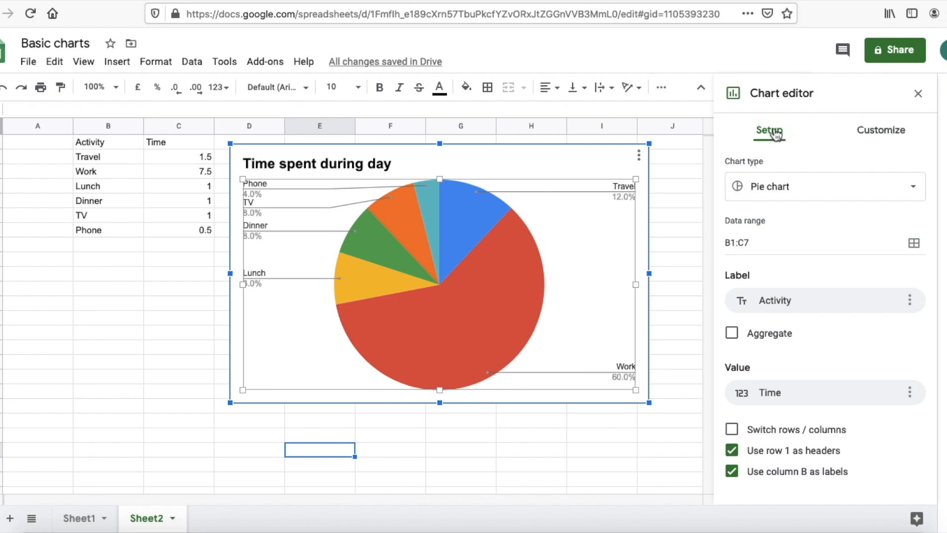
pyautogui.click(834, 188)
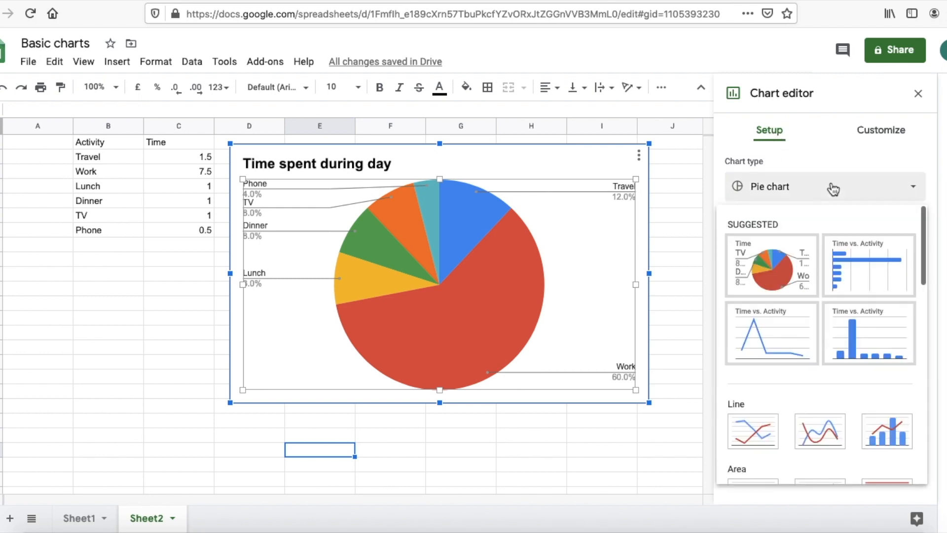
pyautogui.scroll(-5, 845, 301)
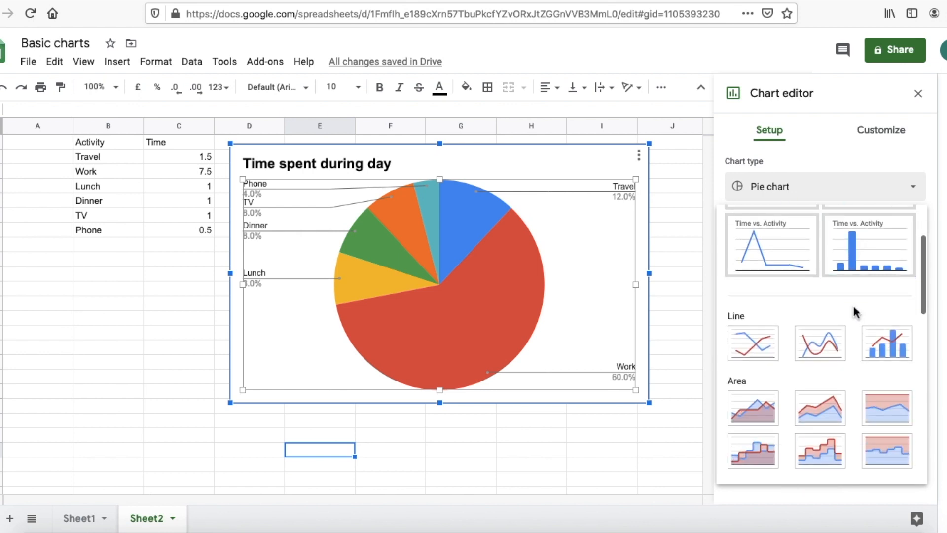
pyautogui.scroll(4, 854, 313)
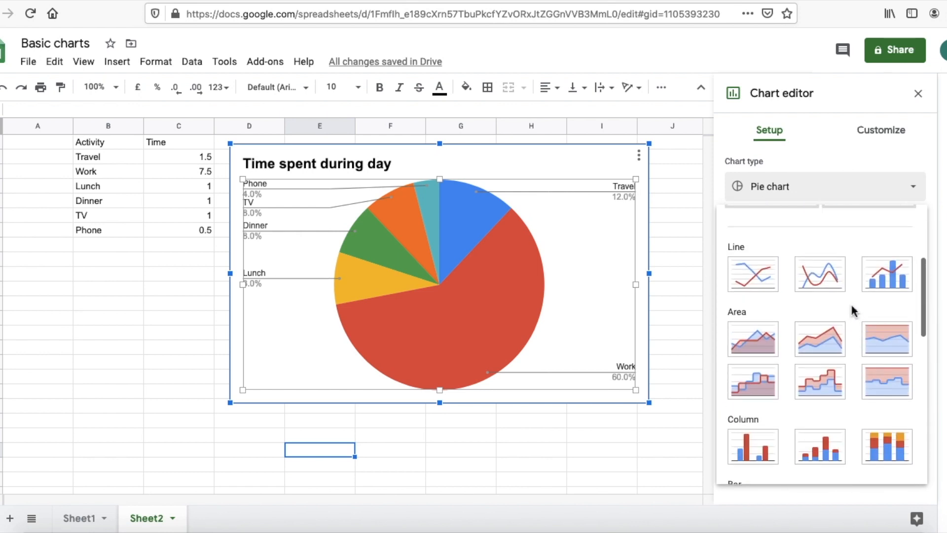
pyautogui.click(760, 316)
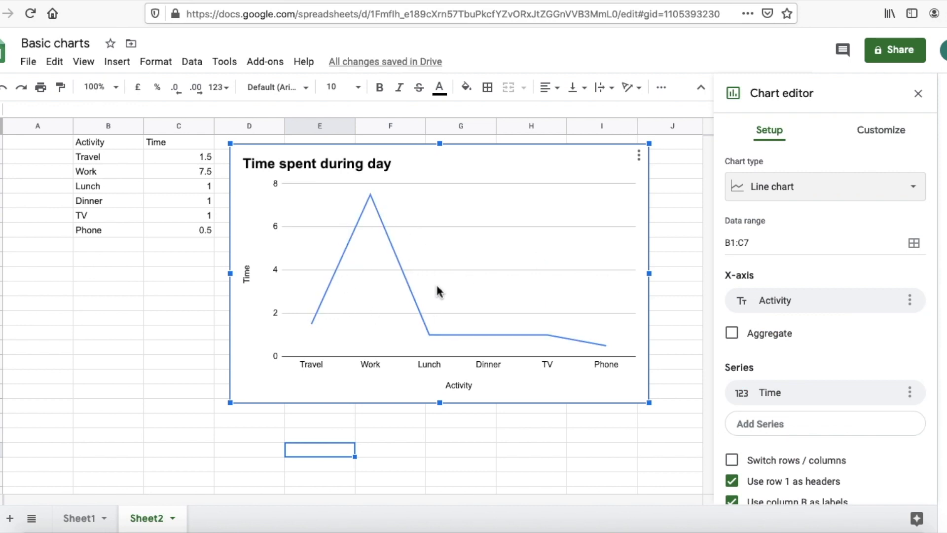
# Step: Change the chart back to a pie chart, which resets its title to Time
pyautogui.click(830, 197)
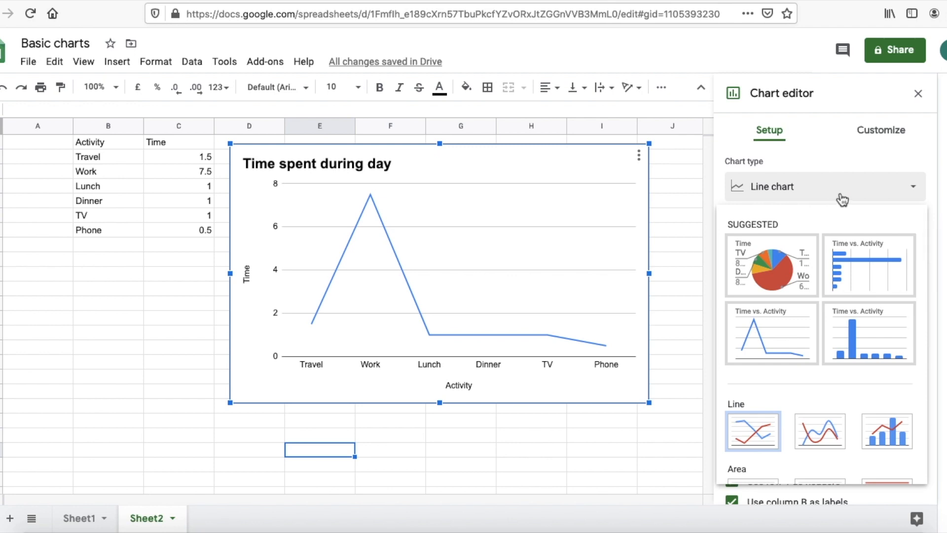
pyautogui.click(784, 275)
pyautogui.click(414, 479)
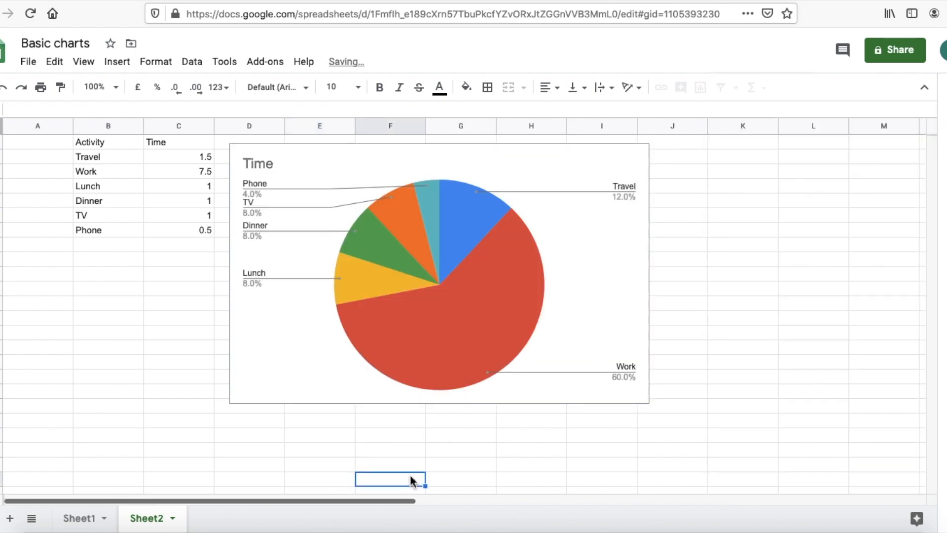
# Step: On Sheet1, change the sleep chart to a 100% stacked bar chart
pyautogui.click(82, 518)
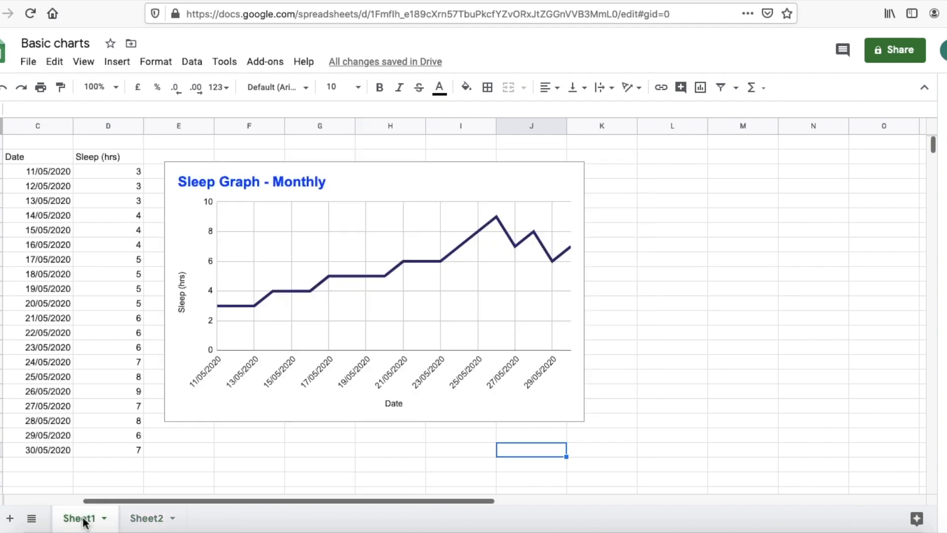
pyautogui.doubleClick(385, 176)
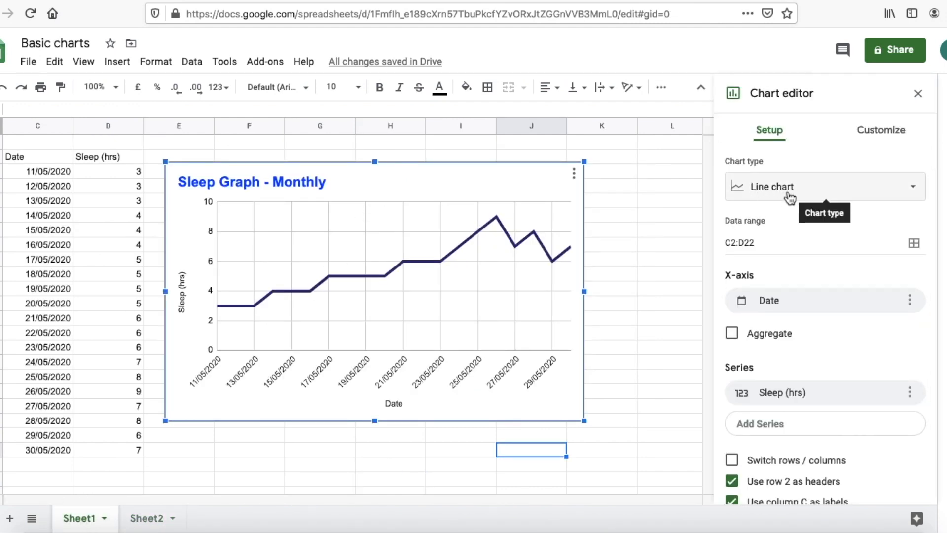
pyautogui.click(841, 191)
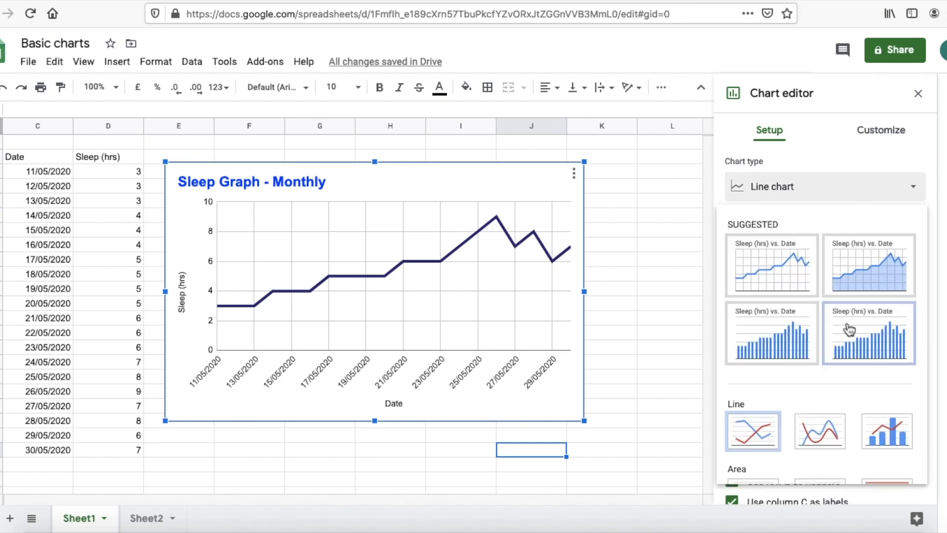
pyautogui.scroll(-6, 845, 323)
pyautogui.scroll(-2, 788, 321)
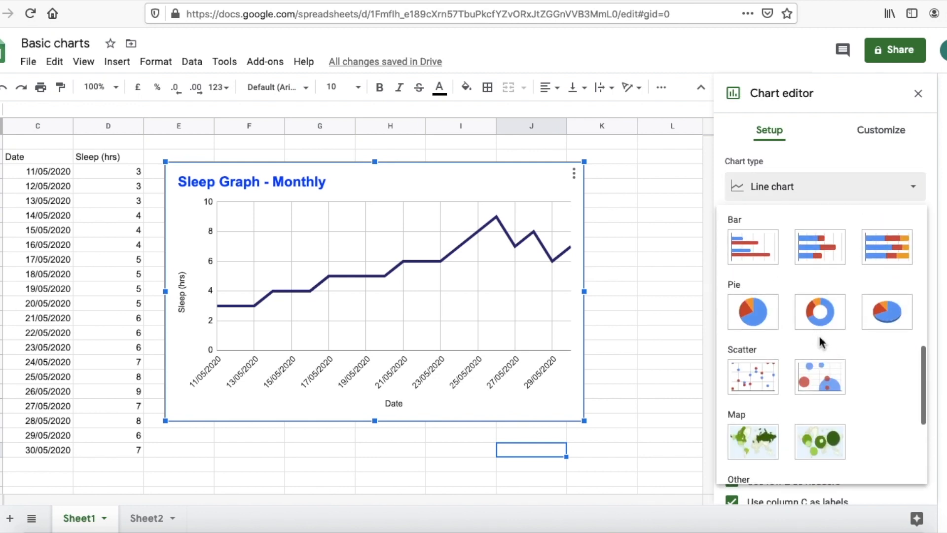
pyautogui.scroll(1, 818, 333)
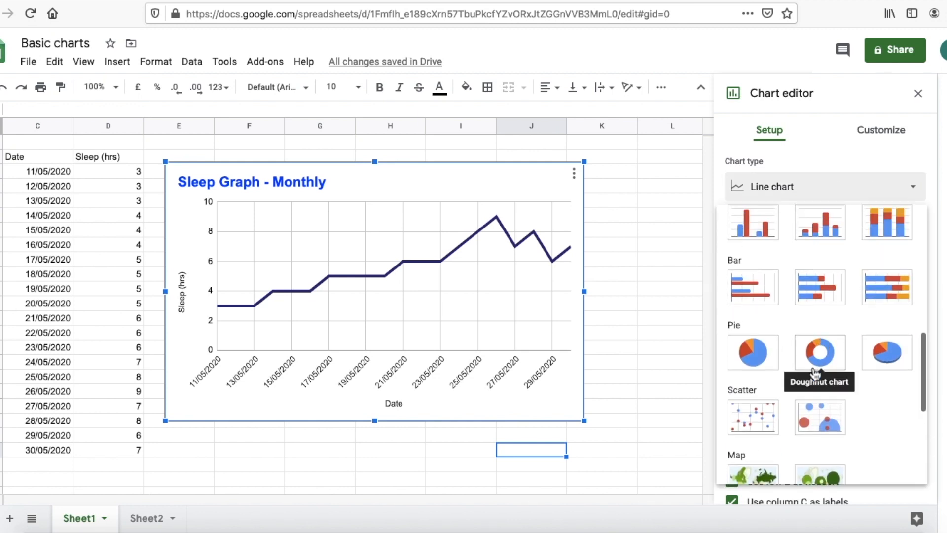
pyautogui.click(886, 289)
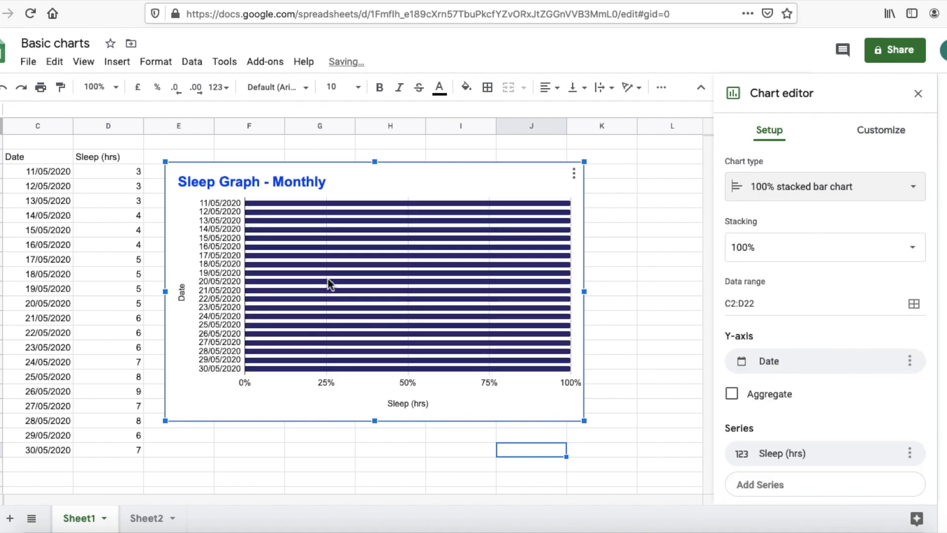
# Step: Revert the sleep chart to a line chart titled Sleep (hrs) vs. Date
pyautogui.click(893, 191)
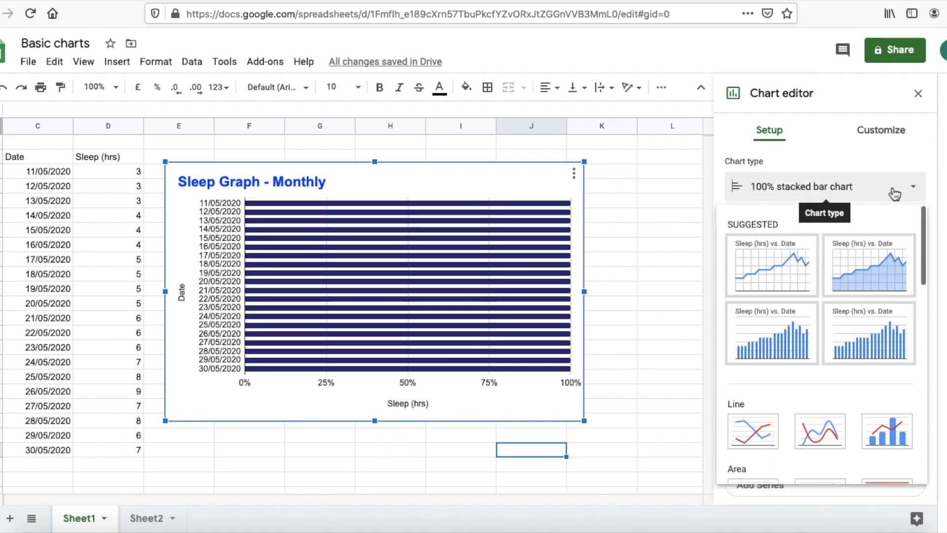
pyautogui.click(793, 280)
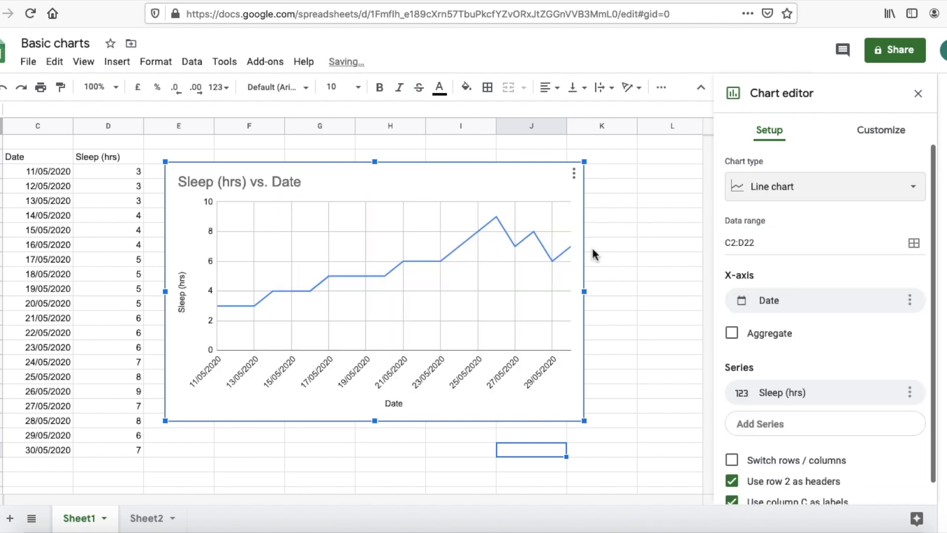
pyautogui.click(622, 258)
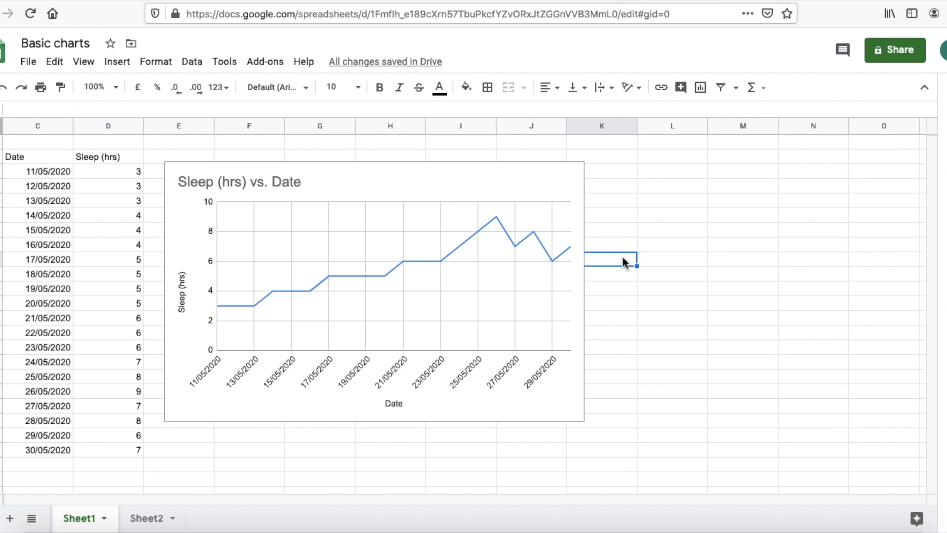
pyautogui.click(151, 518)
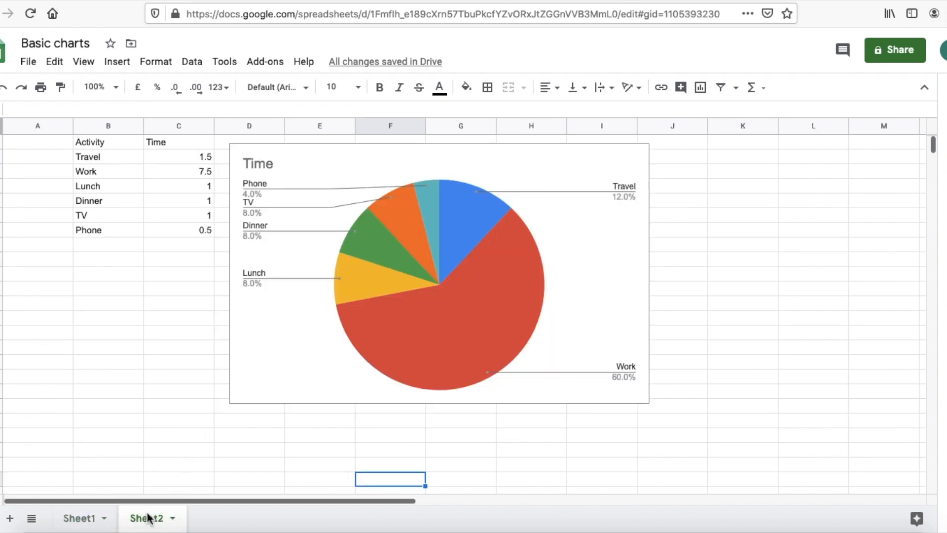
pyautogui.click(89, 519)
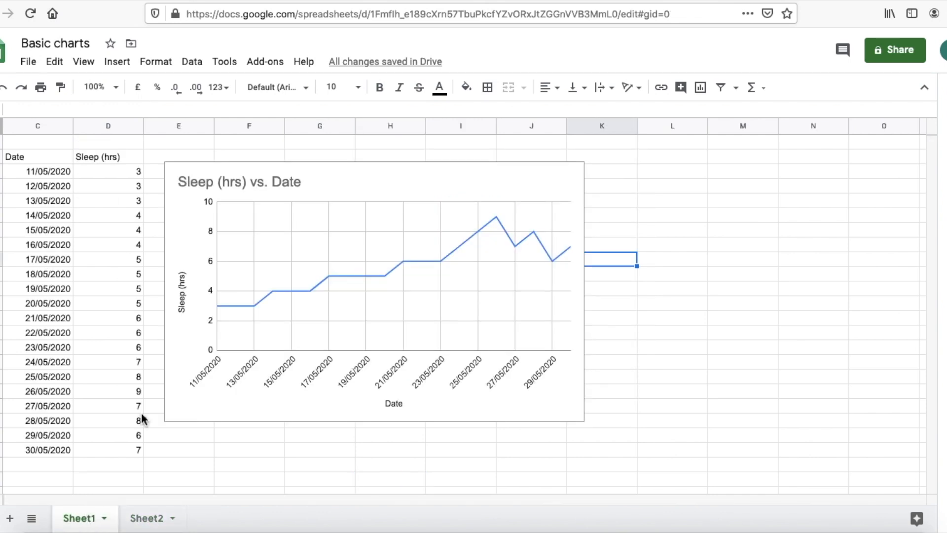